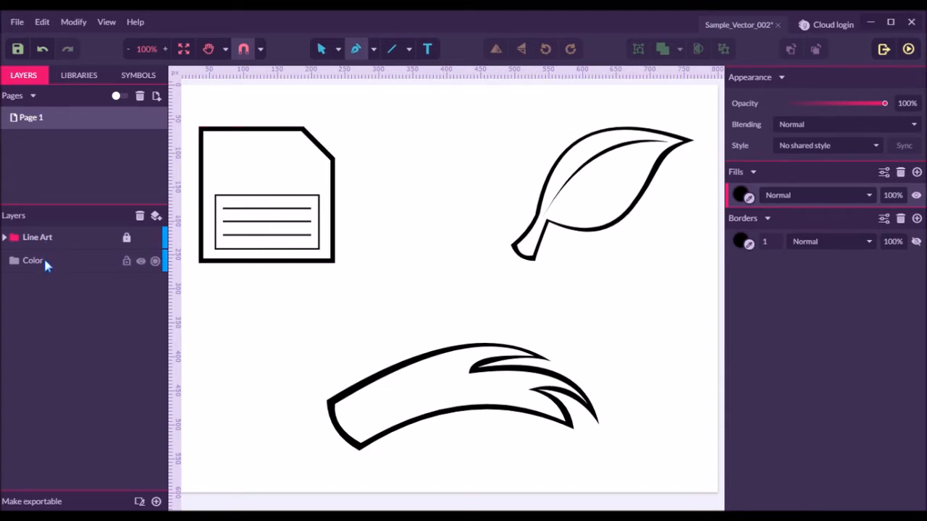
Step: Make the Color layer active and set the Path tool's fill to magenta #FF00FF
left_click(44, 262)
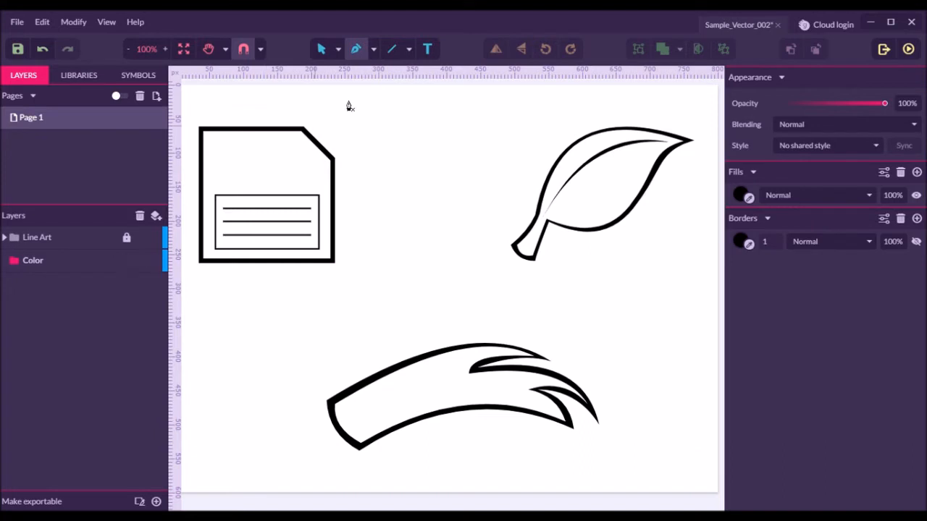
left_click(354, 51)
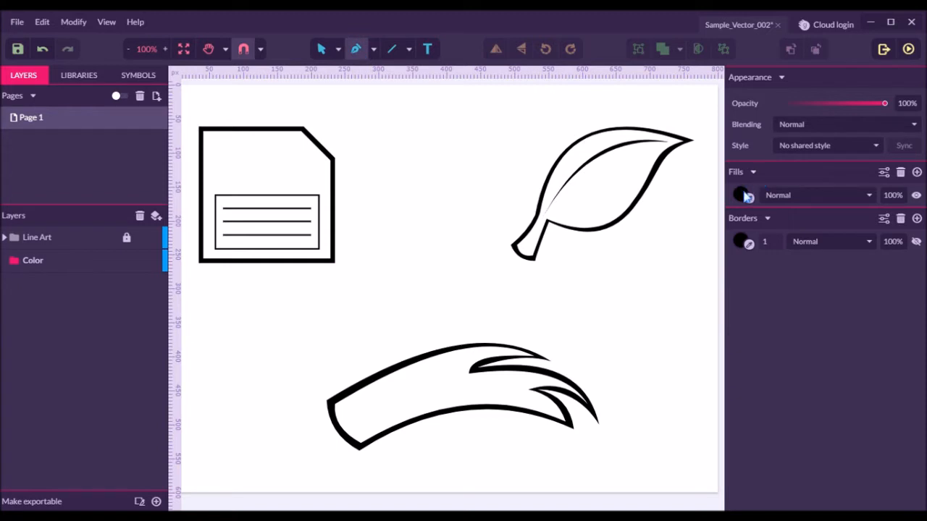
left_click(742, 194)
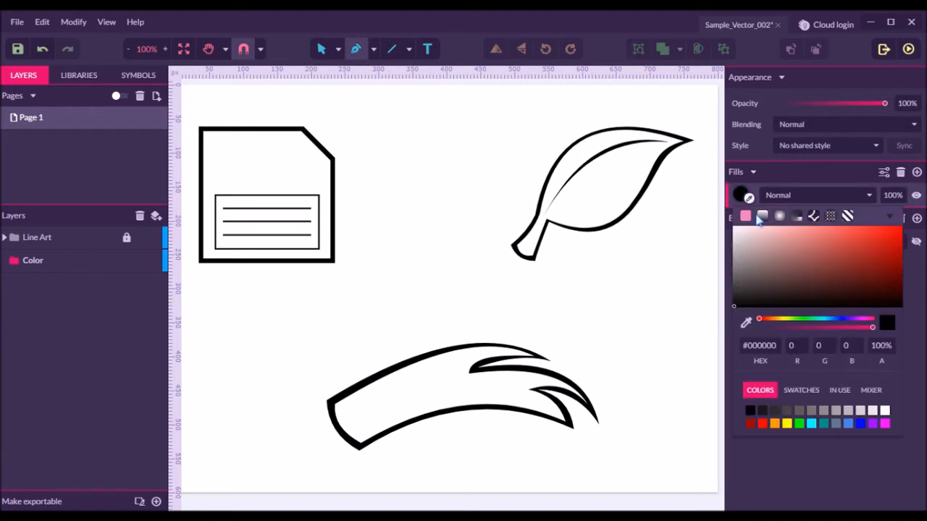
left_click(884, 424)
left_click(921, 366)
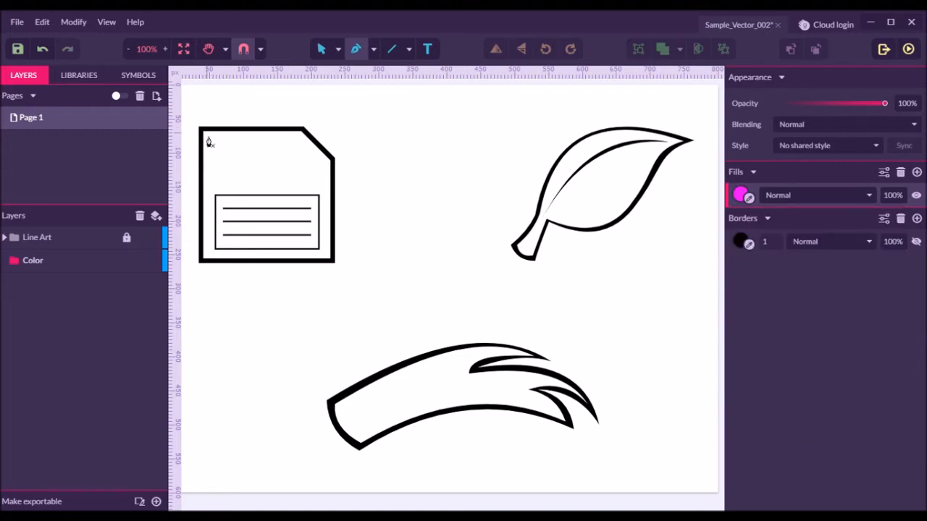
Step: Trace the floppy disk's outer outline with a closed magenta path, about 194 × 193 px, in the Color layer
scroll(207, 141, "up", 5)
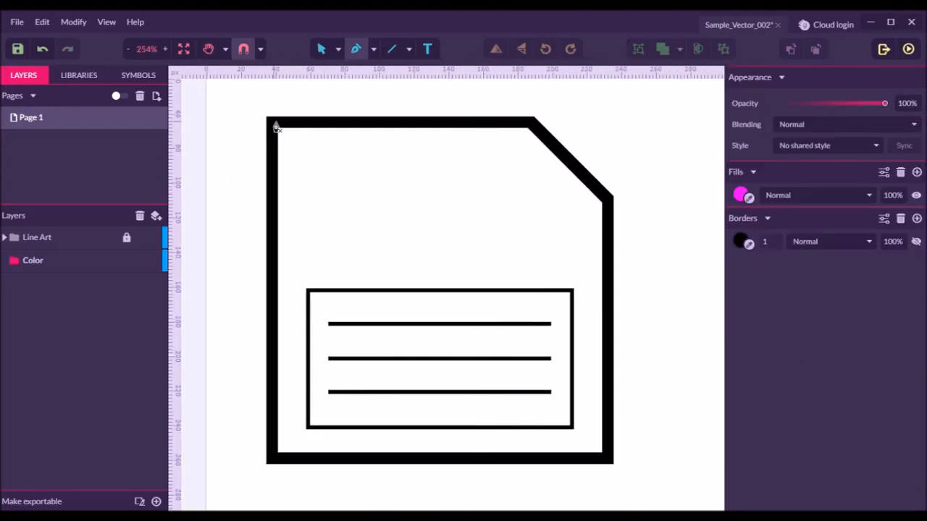
left_click(271, 124)
left_click(271, 456)
left_click(607, 459)
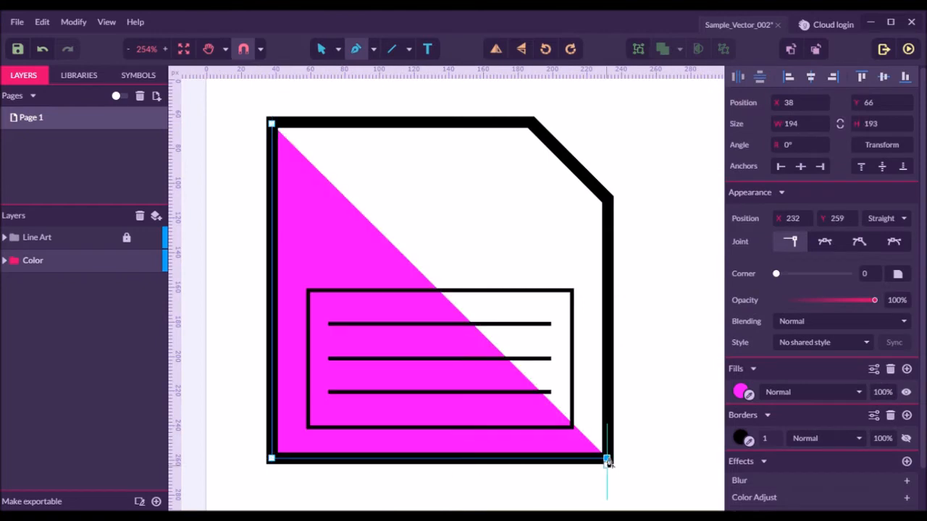
left_click(607, 203)
left_click(527, 124)
left_click(271, 123)
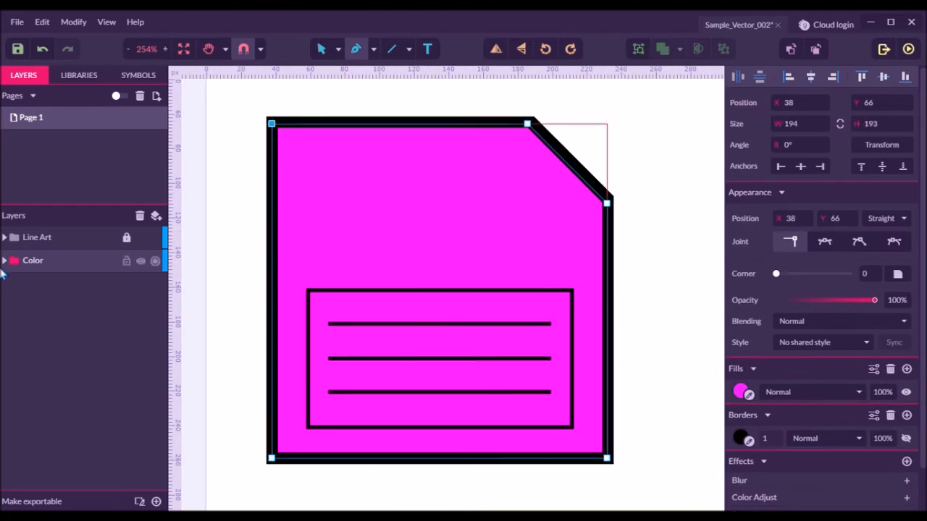
left_click(4, 262)
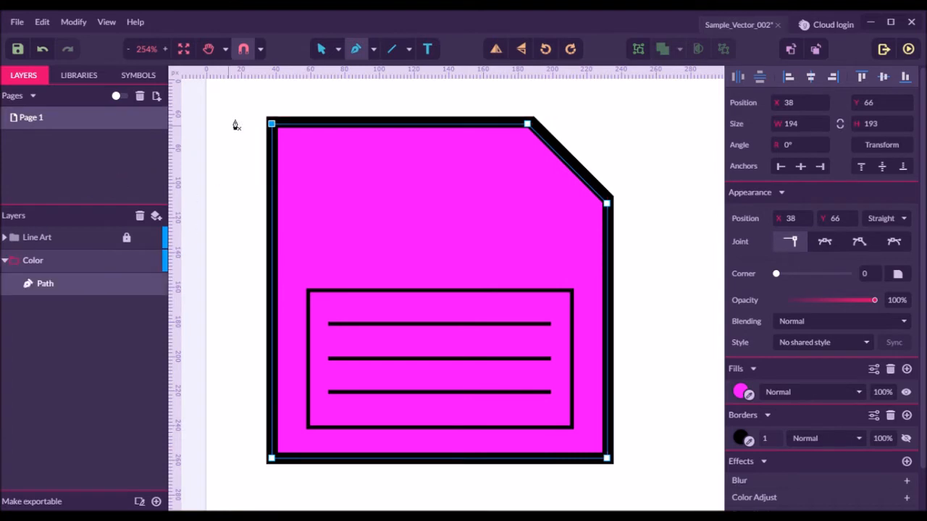
left_click(322, 49)
left_click(246, 112)
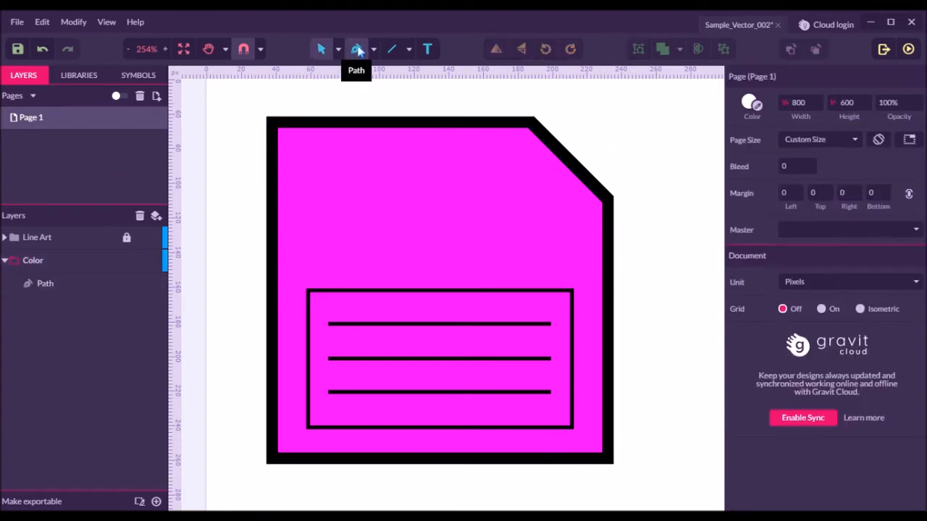
Step: Activate the Rectangle tool with its border hidden and its fill visible
left_click(408, 51)
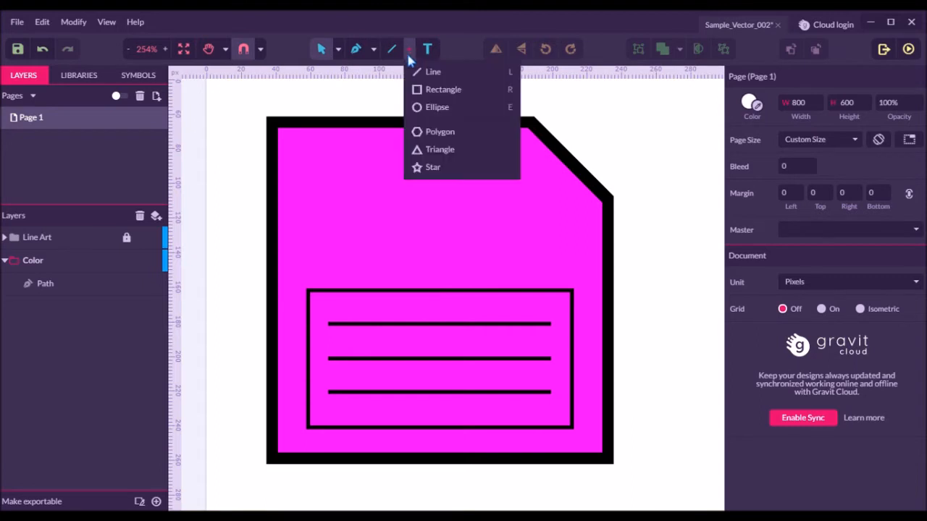
left_click(438, 91)
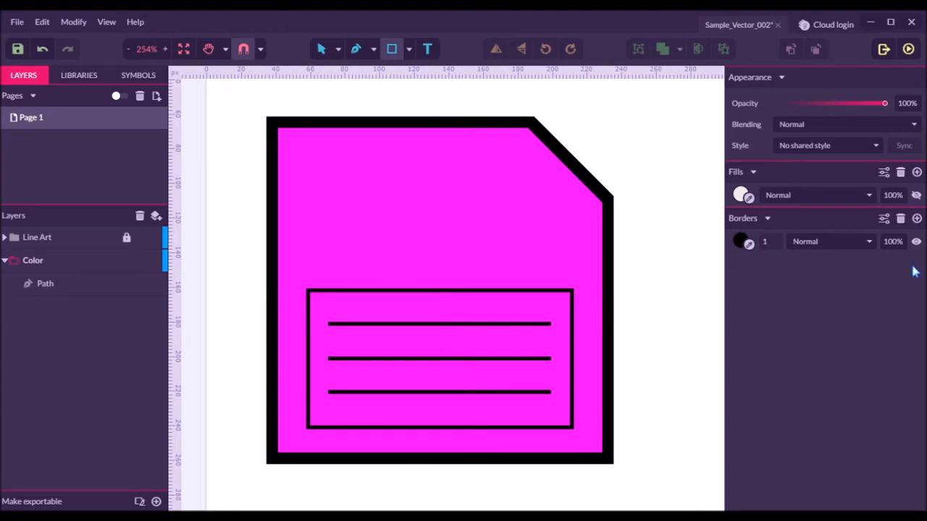
left_click(916, 241)
left_click(915, 196)
Step: Draw a light grey #B9B9B9 rectangle, about 153 × 78.5 px, over the floppy disk's label box
left_click(740, 197)
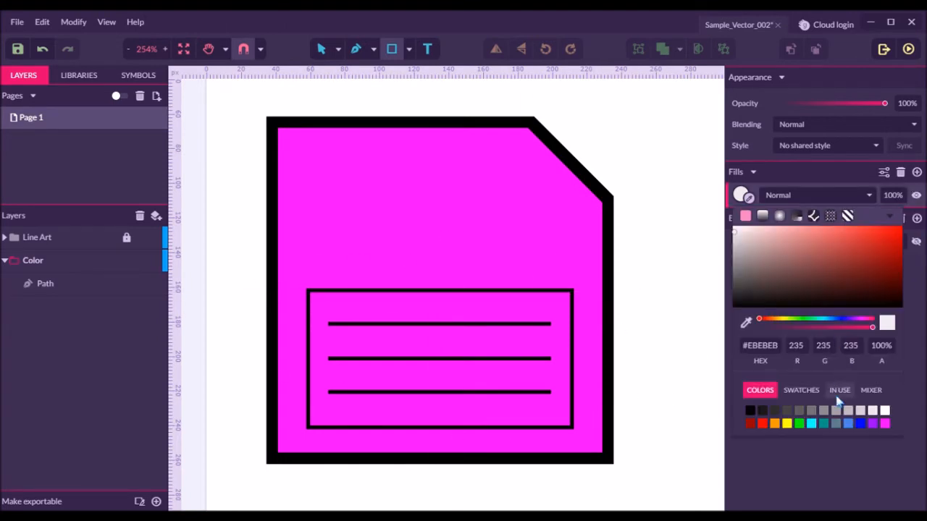
mouse_move(308, 291)
left_mouse_down()
mouse_move(543, 422)
mouse_move(574, 430)
left_mouse_up()
key("Right")
scroll(540, 369, "up", 3)
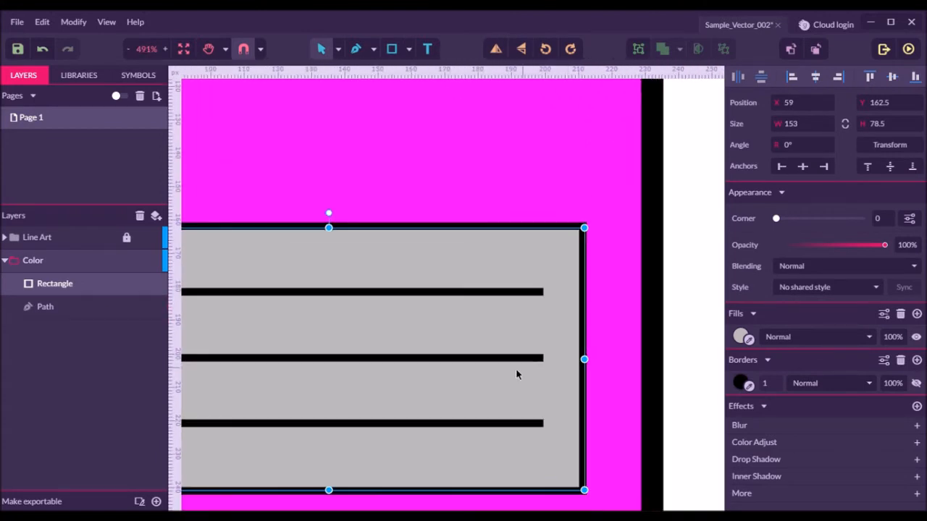
scroll(516, 375, "down", 4)
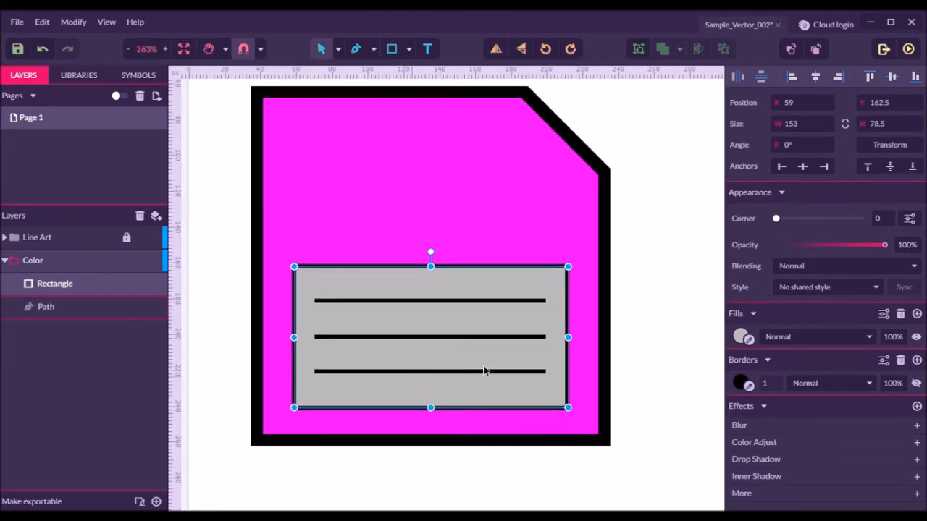
left_click(644, 345)
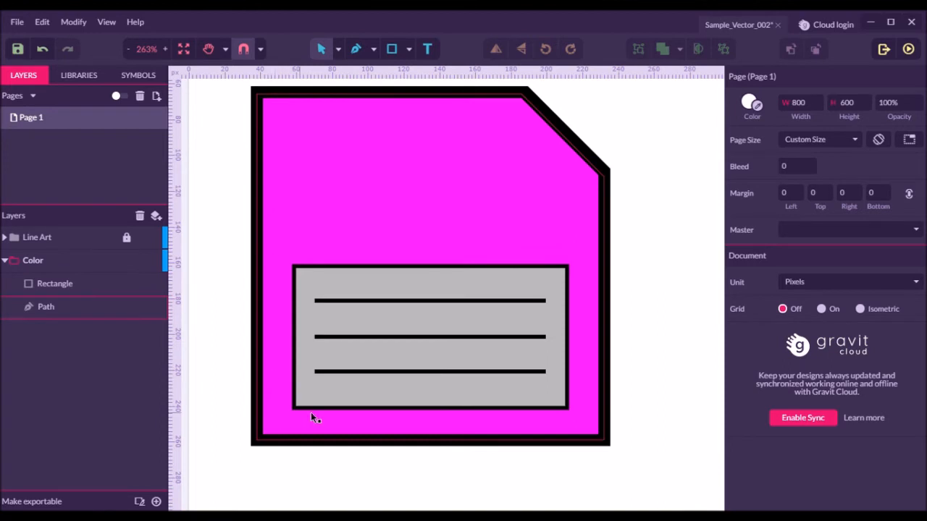
Step: Set the Path tool's fill to a darker shade of the disk's magenta for the shadow
left_click(356, 50)
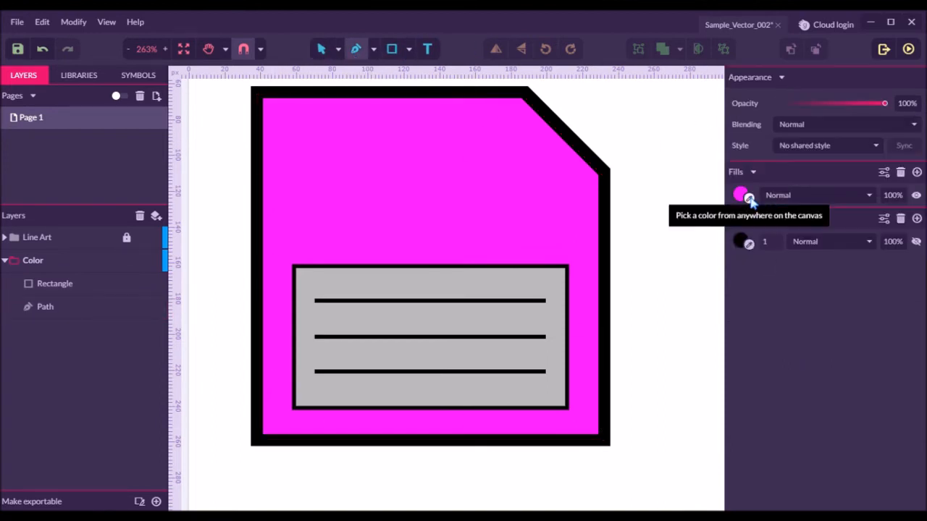
left_click(749, 197)
left_click(411, 177)
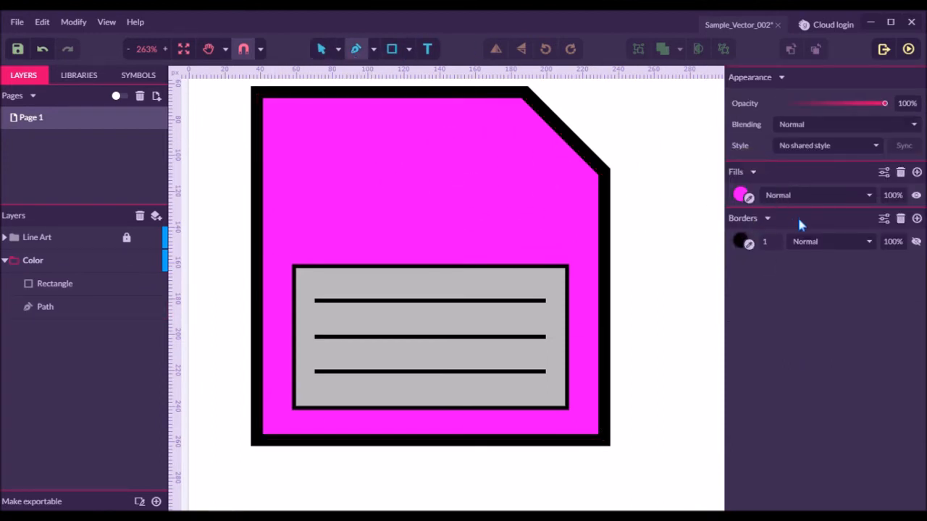
left_click(740, 195)
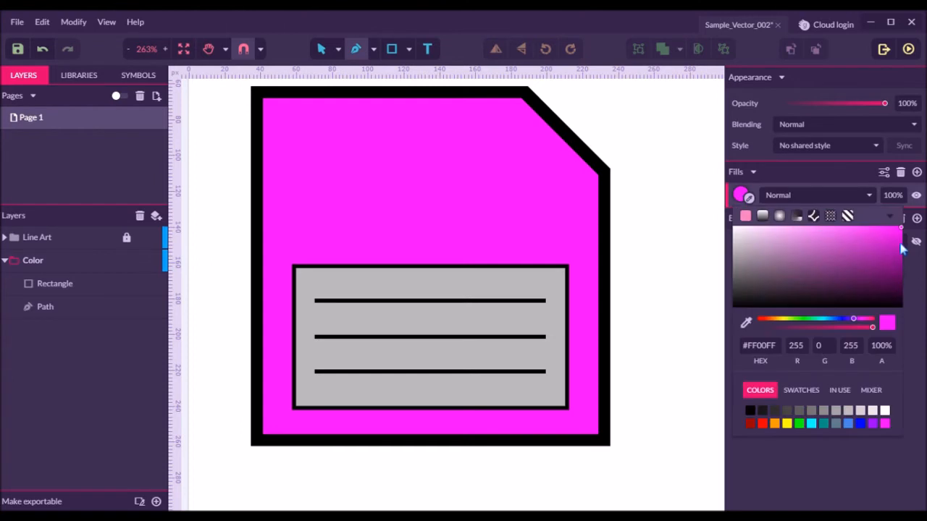
left_click_drag(901, 248, 892, 265)
left_click(916, 293)
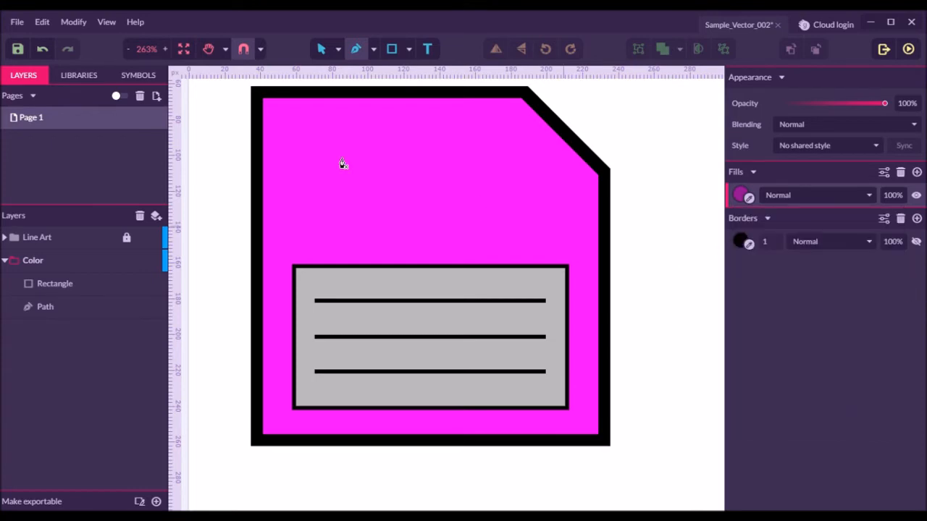
Step: Draw a closed L-shaped shadow path, about 211 × 212 px, along the disk's left and bottom edges, extending past the outline
left_click(278, 94)
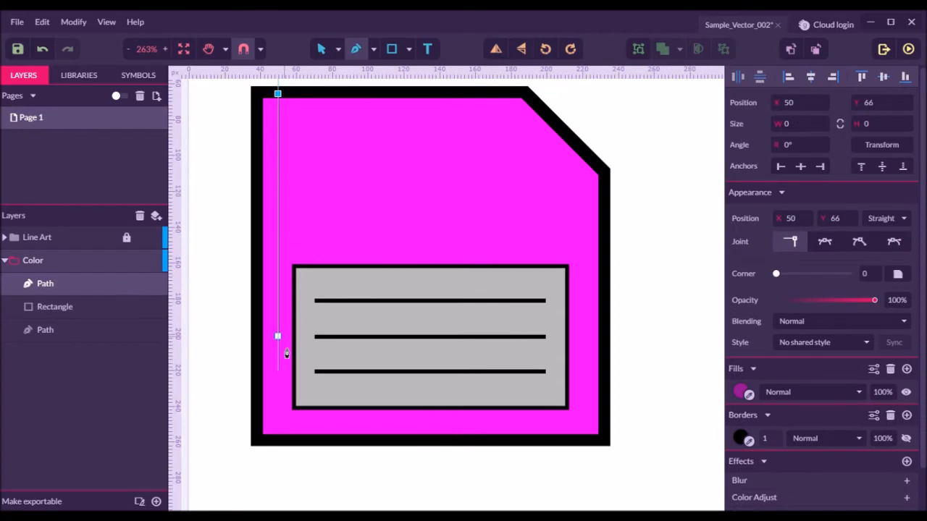
left_click(278, 420)
left_click(602, 420)
left_click(603, 473)
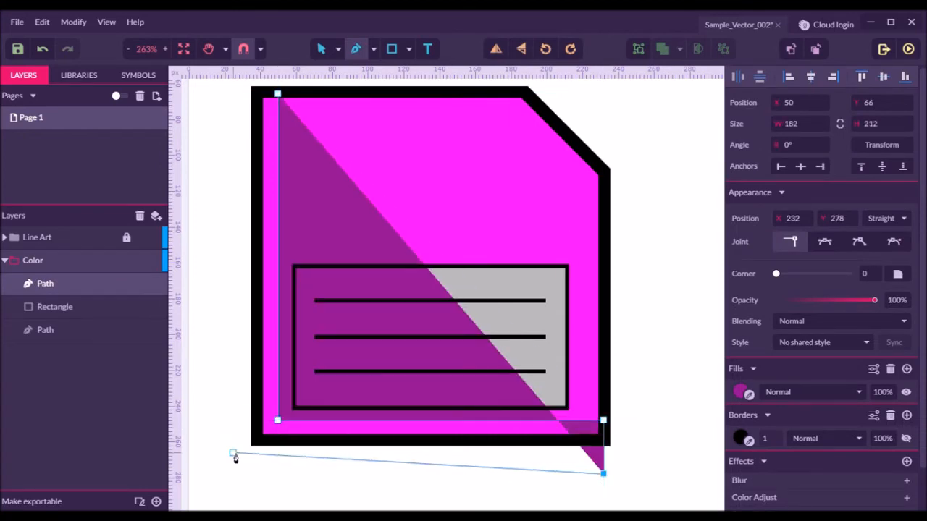
left_click(226, 459)
left_click(226, 94)
left_click(277, 94)
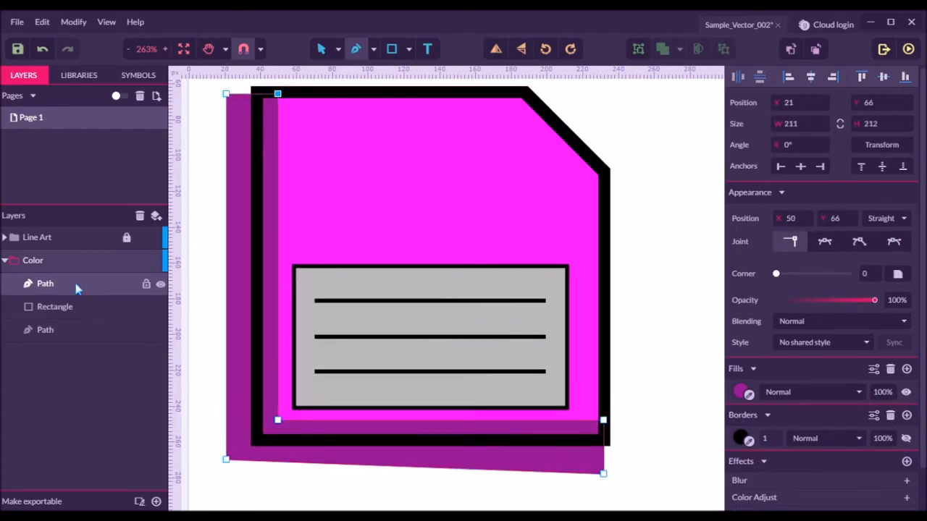
Step: Clip the dark magenta shadow path inside the disk's magenta base path
key("v")
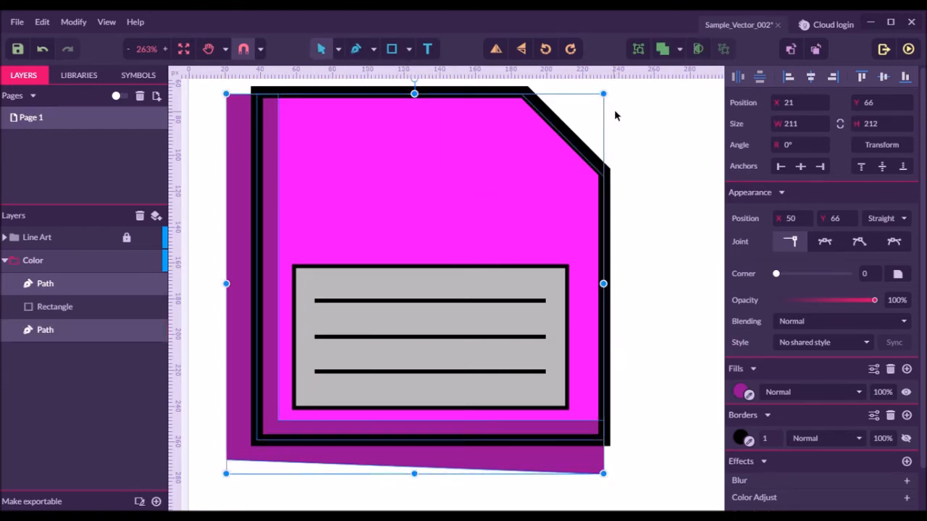
left_click(698, 49)
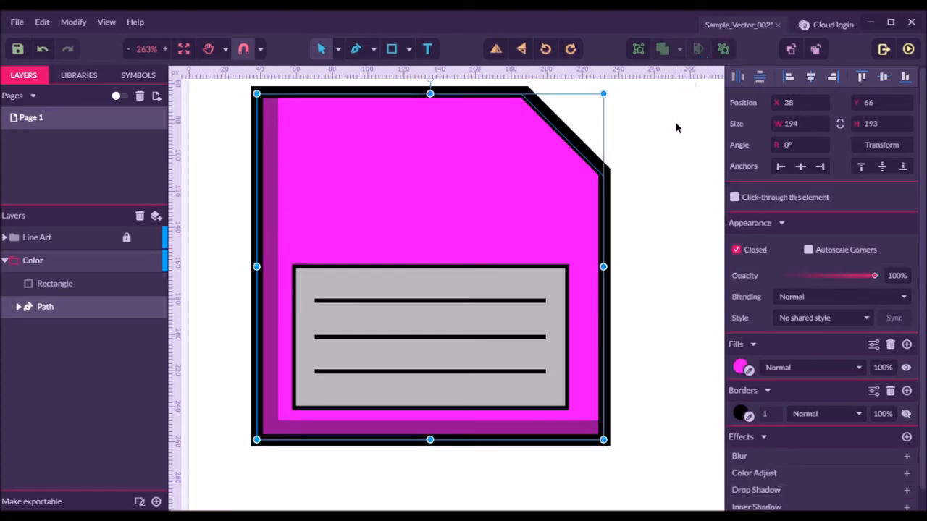
left_click(676, 127)
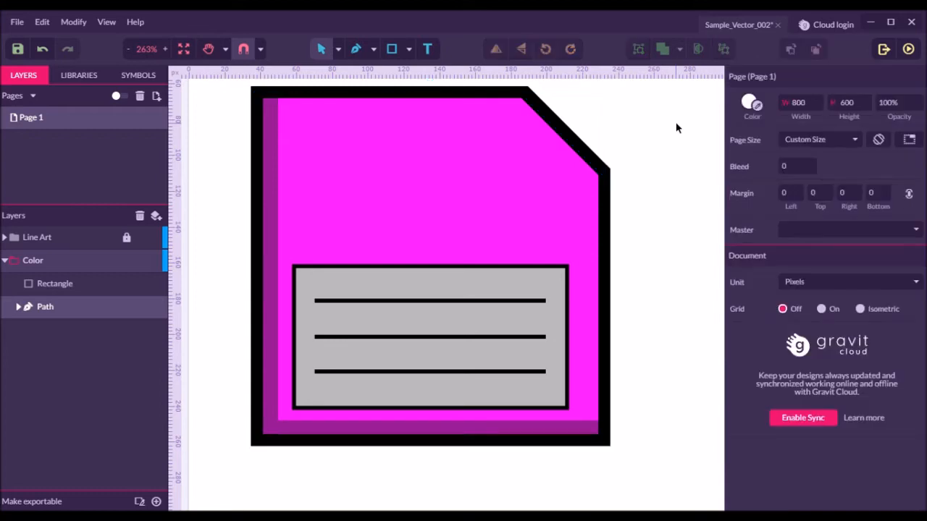
left_click(44, 289)
key("Escape")
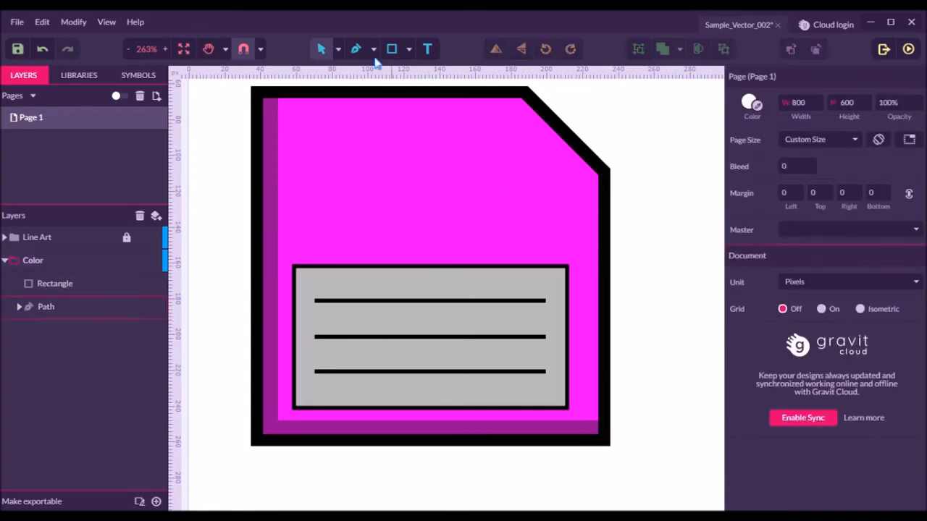
Step: Draw a closed darker grey L-shaped shadow, about 163 × 100.5 px, along the label's left and bottom edges, extending past its outline
left_click(355, 48)
left_click(739, 199)
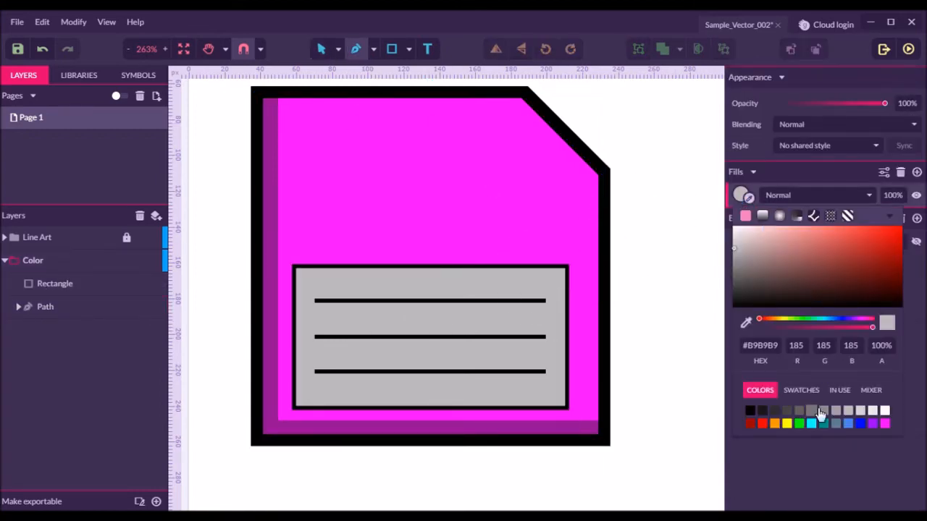
left_click(303, 267)
left_click(303, 403)
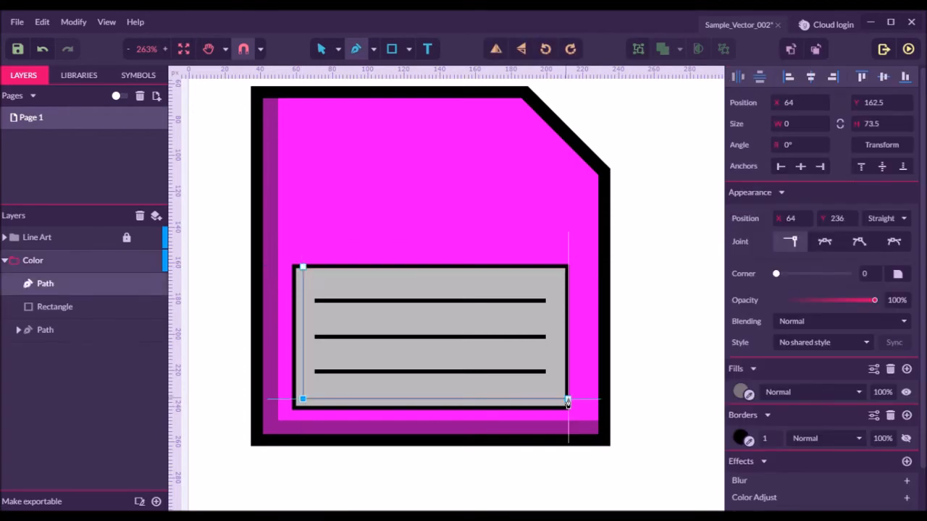
left_click(568, 399)
left_click(571, 447)
left_click(285, 435)
left_click(280, 268)
left_click(302, 267)
Step: Clip the dark grey shadow path inside the label's grey rectangle
left_click(68, 307, "shift")
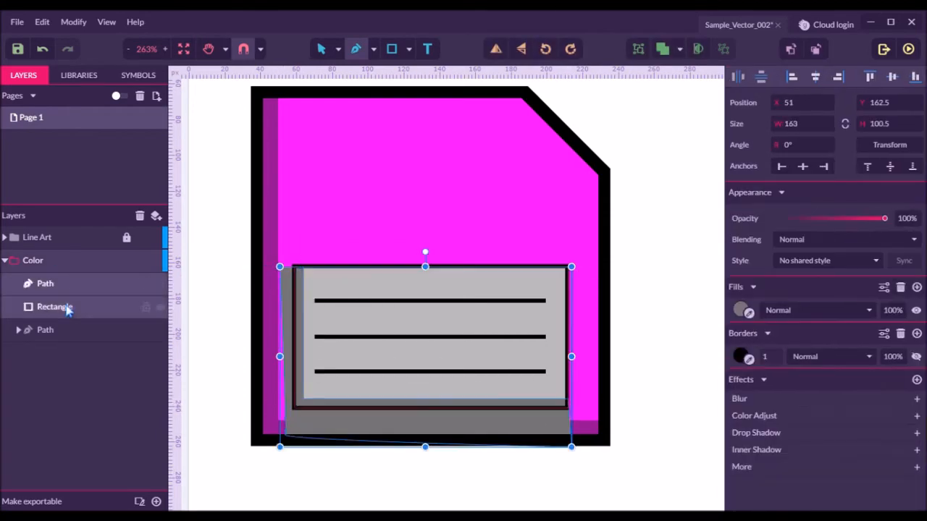
left_click(698, 50)
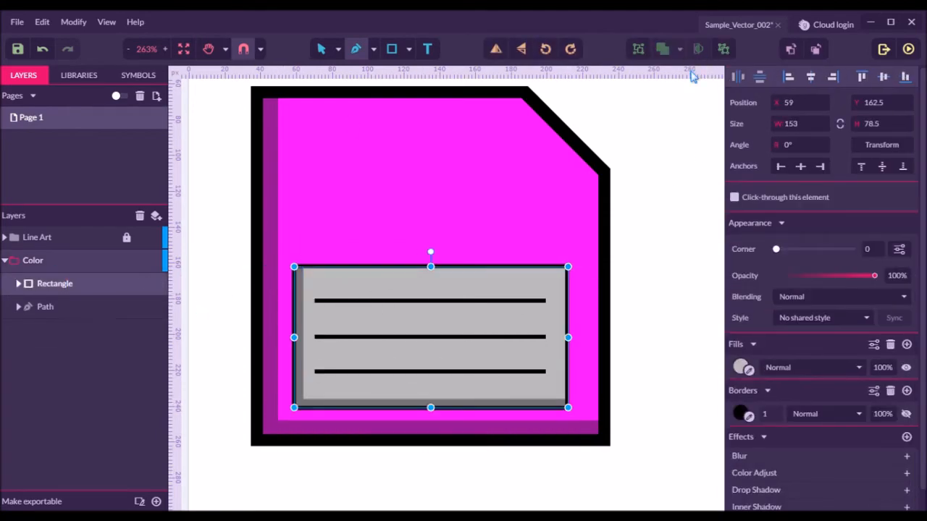
left_click(323, 49)
left_click(463, 472)
scroll(433, 404, "down", 4)
scroll(493, 289, "up", 3)
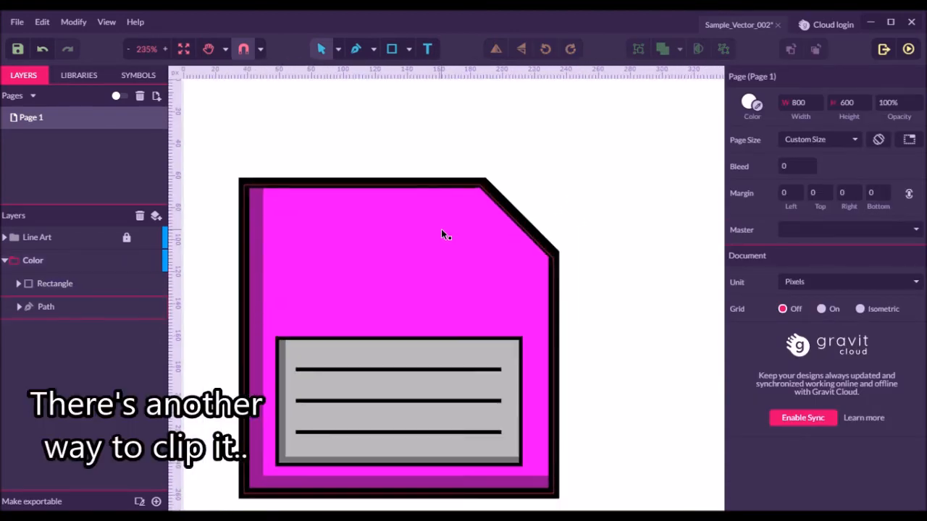
Step: Set the Path tool's fill to a light pink tint of the disk's magenta for the highlight
left_click(357, 49)
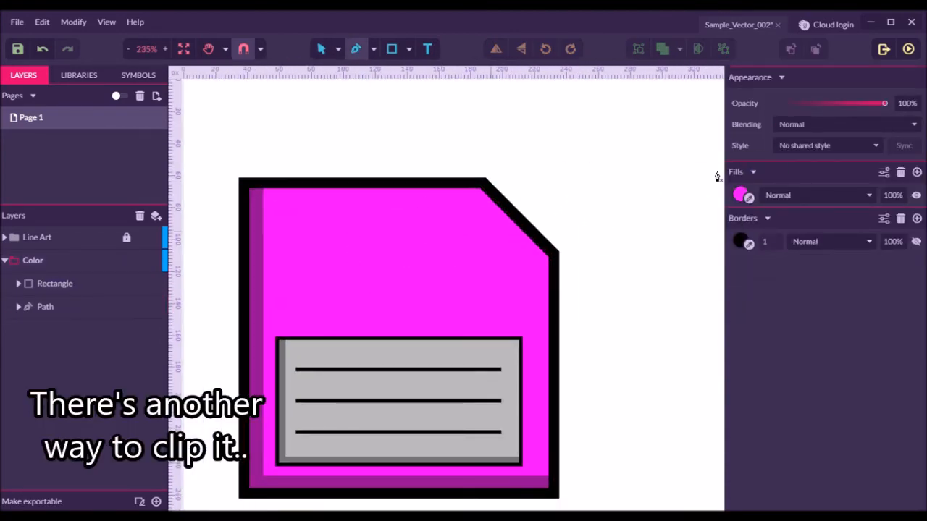
left_click(740, 194)
left_click(800, 228)
left_click(698, 220)
Step: Draw a closed light pink highlight path, about 250 × 232 px, along the disk's top, cut corner and right edge, extending past the outline
left_click(244, 197)
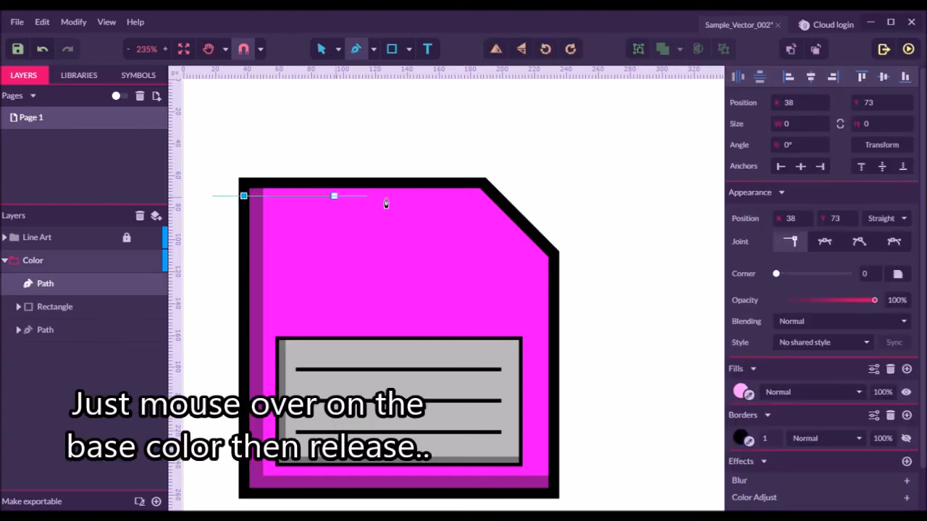
left_click(469, 196)
left_click(537, 265)
left_click(537, 488)
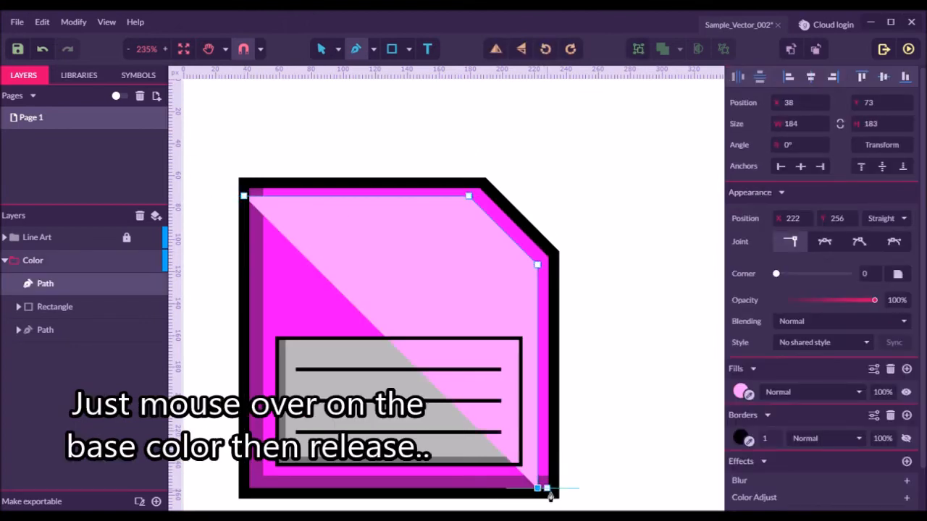
left_click(641, 481)
left_click(641, 241)
left_click(593, 127)
left_click(353, 140)
left_click(244, 159)
left_click(244, 196)
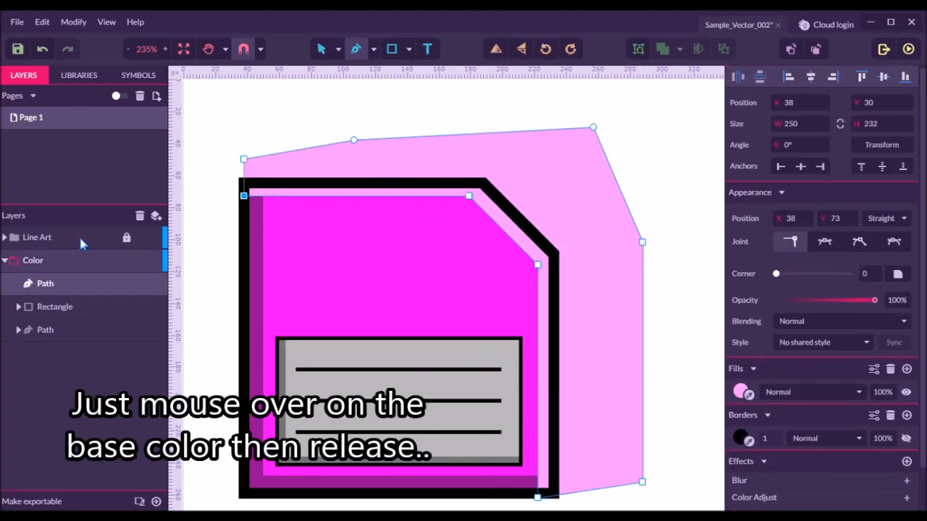
Step: Clip the light pink highlight path inside the floppy disk's magenta base path
left_click_drag(65, 287, 66, 329)
left_click(19, 307)
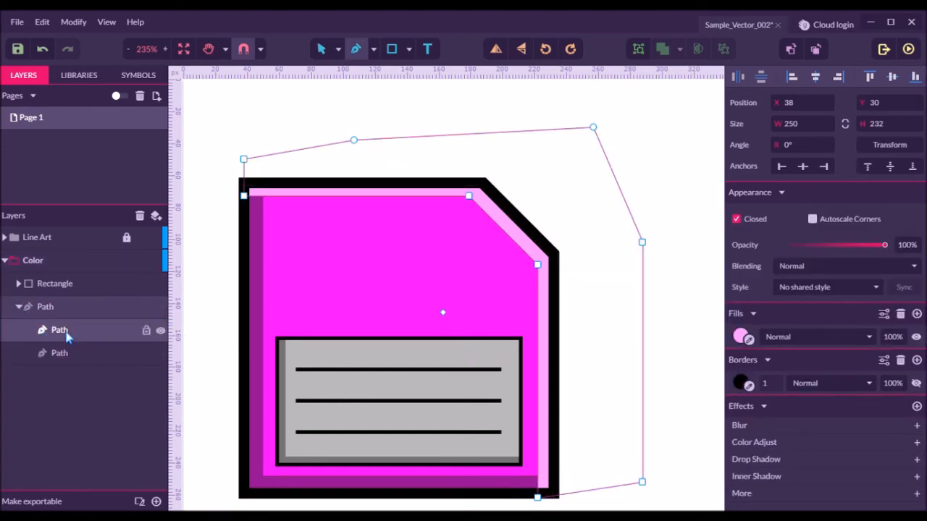
left_click(320, 48)
left_click(624, 198)
Step: Set the Path tool's fill to green #0BA60B for the leaf's base color
scroll(610, 243, "down", 1)
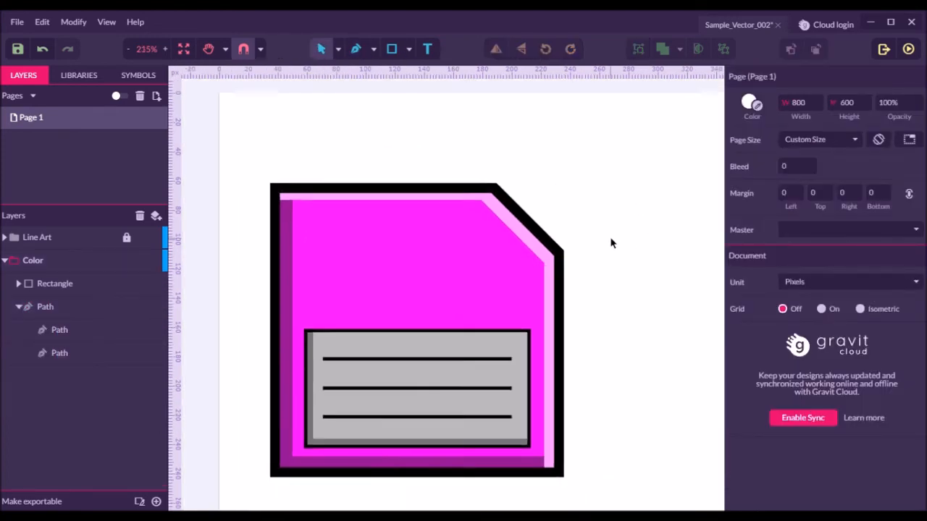
scroll(611, 243, "down", 2)
scroll(601, 254, "down", 2)
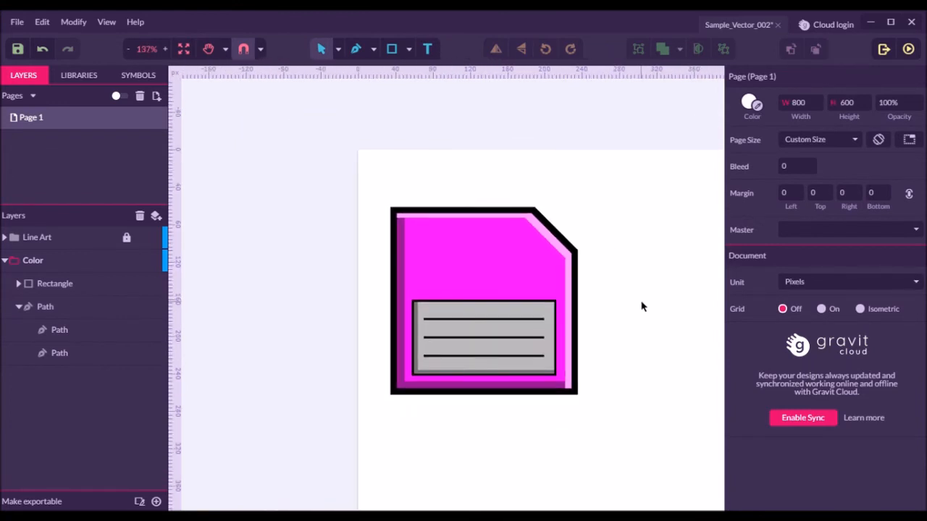
key("space")
left_click_drag(658, 312, 464, 314)
left_click_drag(634, 287, 480, 263)
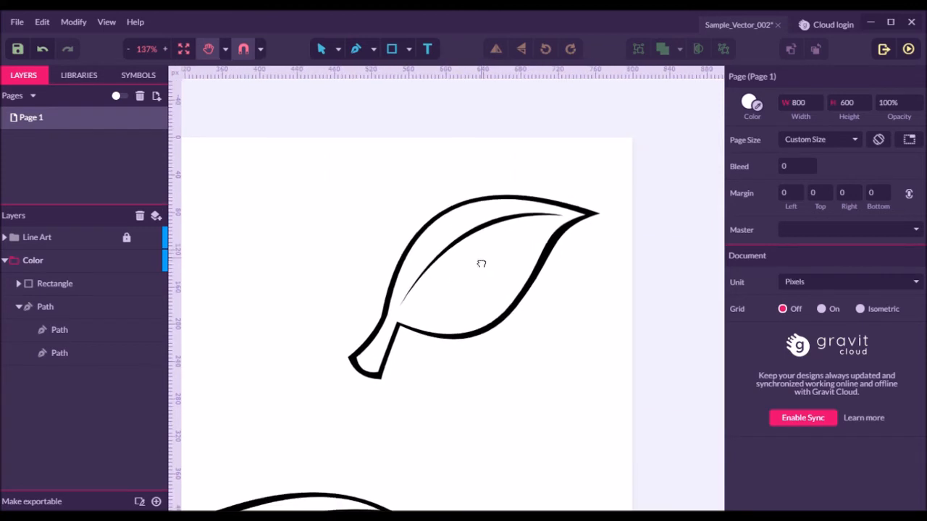
left_click(354, 52)
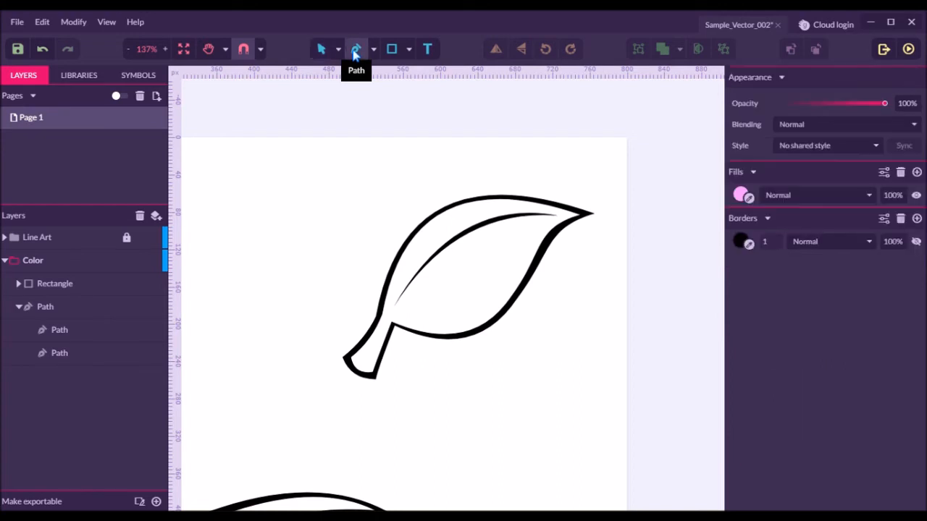
left_click(740, 196)
left_click(799, 425)
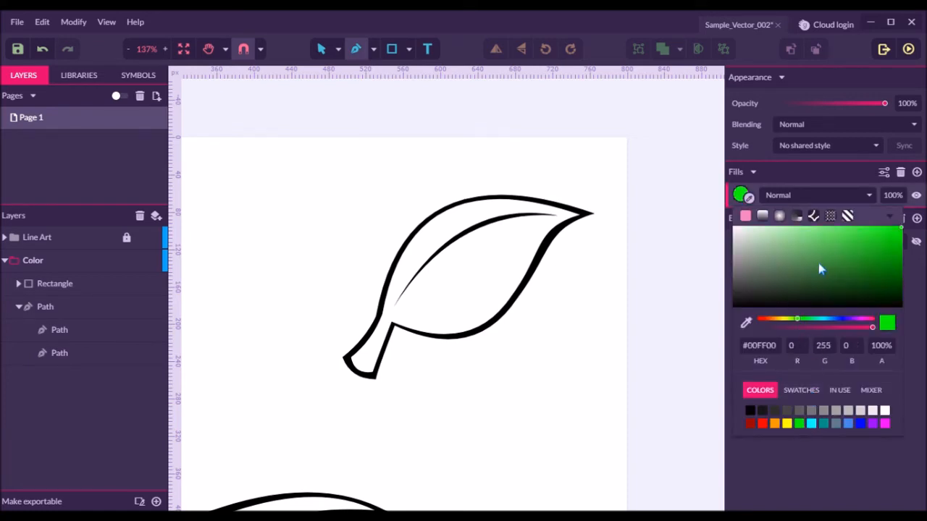
left_click(890, 255)
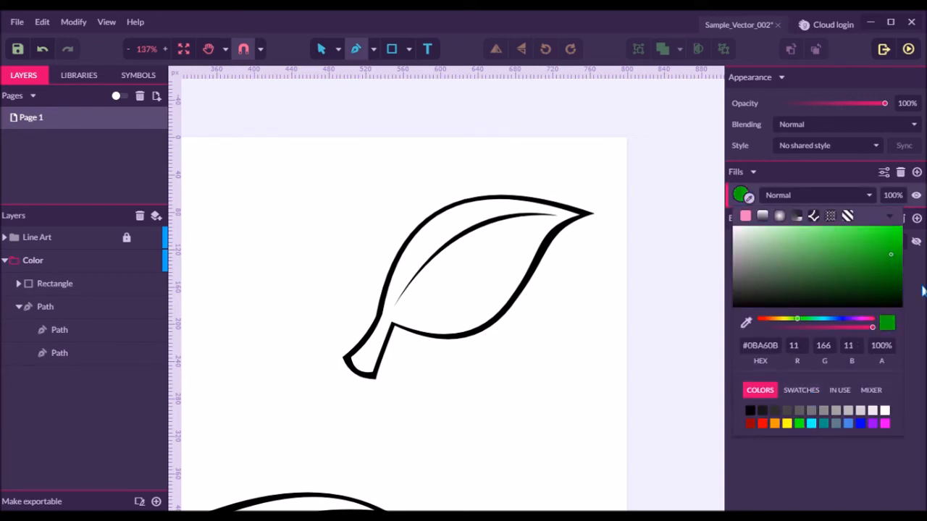
left_click(923, 289)
Step: Start a curved green path along the base and outer side of the leaf's stem, up to where it meets the blade
scroll(369, 391, "up", 6)
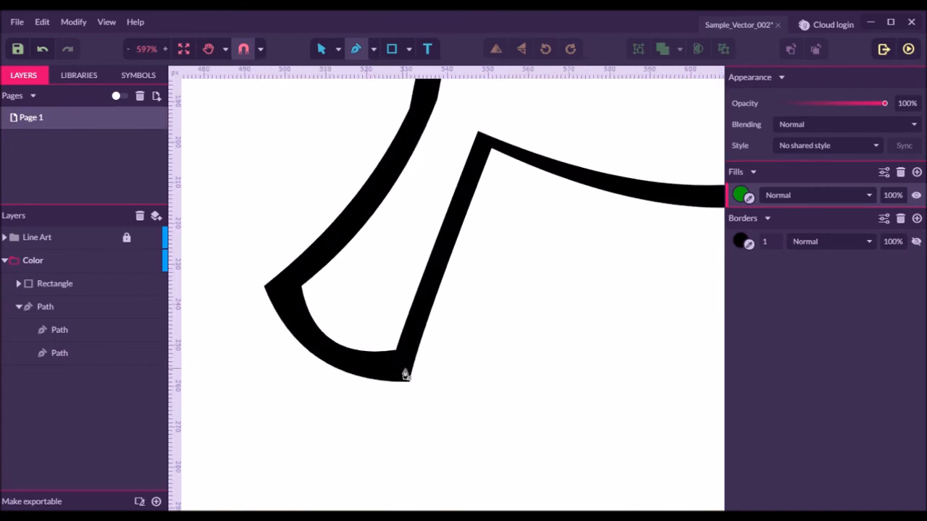
left_click(403, 365)
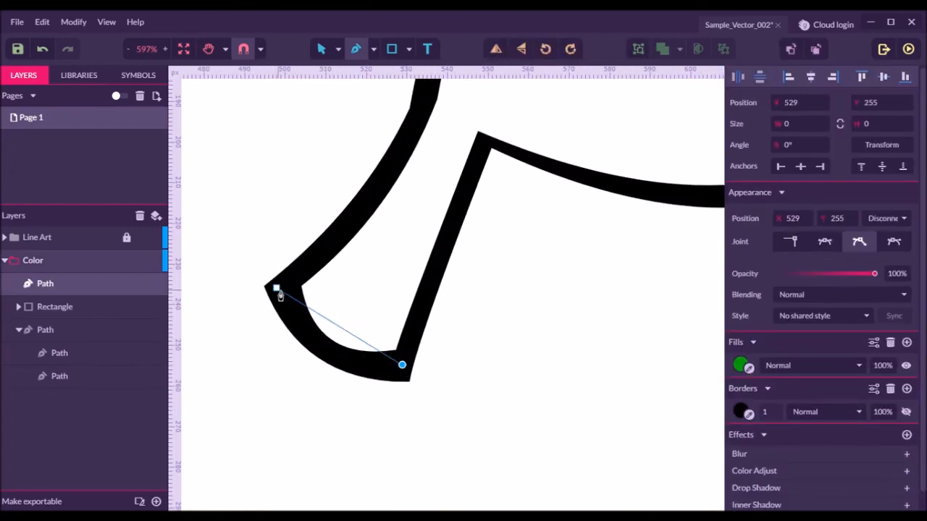
left_click_drag(276, 287, 233, 201)
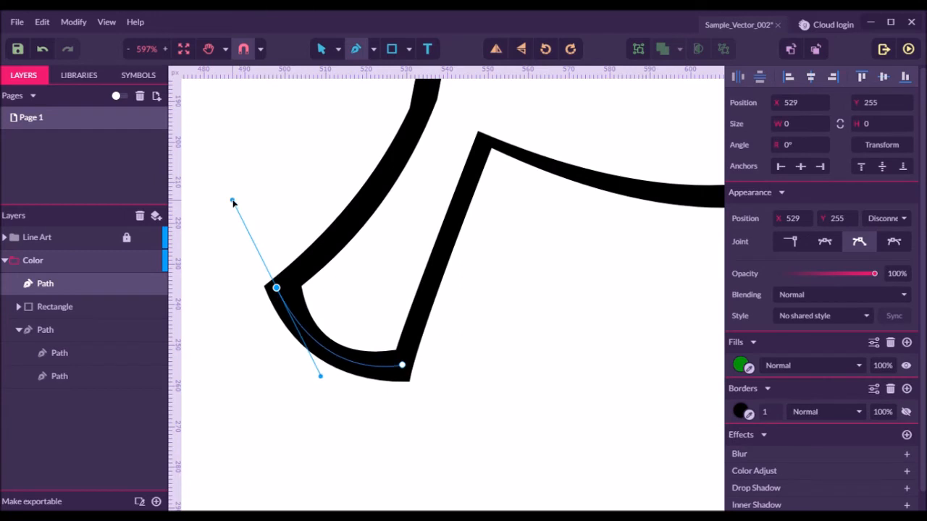
left_click(277, 288)
scroll(336, 347, "up", 3)
scroll(429, 388, "down", 2)
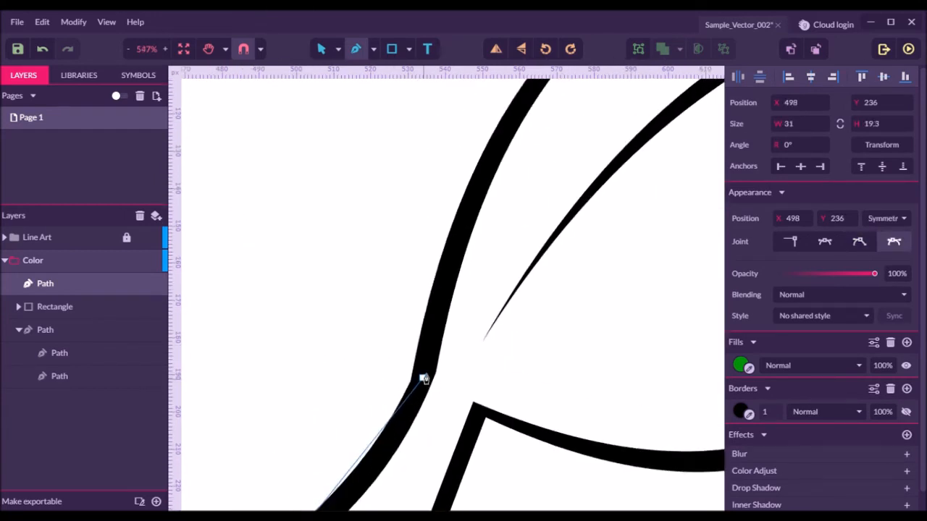
scroll(421, 366, "down", 2)
left_click_drag(422, 308, 449, 237)
left_click(422, 307)
Step: Continue the green path along the leaf's curved upper edge to its pointed tip
scroll(424, 310, "up", 3)
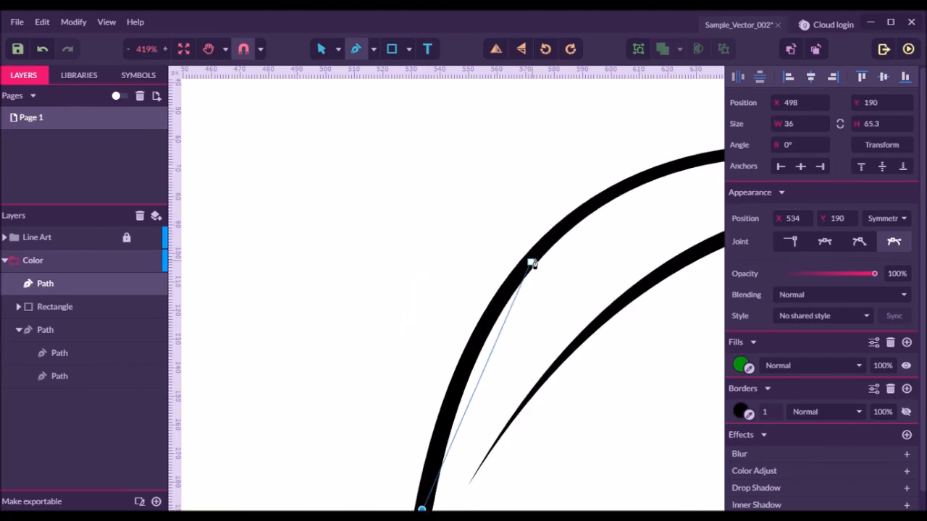
left_click_drag(531, 259, 606, 179)
left_click(532, 260)
scroll(478, 296, "down", 3)
key("space")
left_click_drag(554, 376, 362, 352)
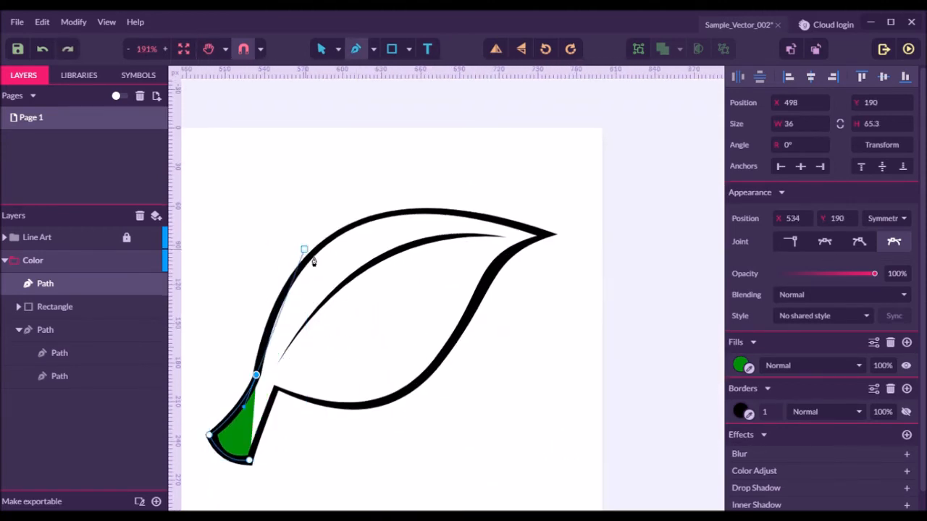
scroll(308, 255, "up", 3)
left_click_drag(311, 246, 367, 193)
left_click(674, 215)
left_click_drag(693, 227, 892, 285)
Step: Close the green path along the leaf's lower edge and inner stem side, giving a base shape about 257 × 191 px
left_click_drag(575, 305, 536, 370)
scroll(536, 371, "down", 3)
left_click_drag(403, 348, 503, 333)
scroll(262, 327, "up", 1)
scroll(262, 326, "up", 2)
left_click_drag(251, 316, 108, 257)
left_click(252, 318)
scroll(330, 328, "down", 2)
left_click(229, 451)
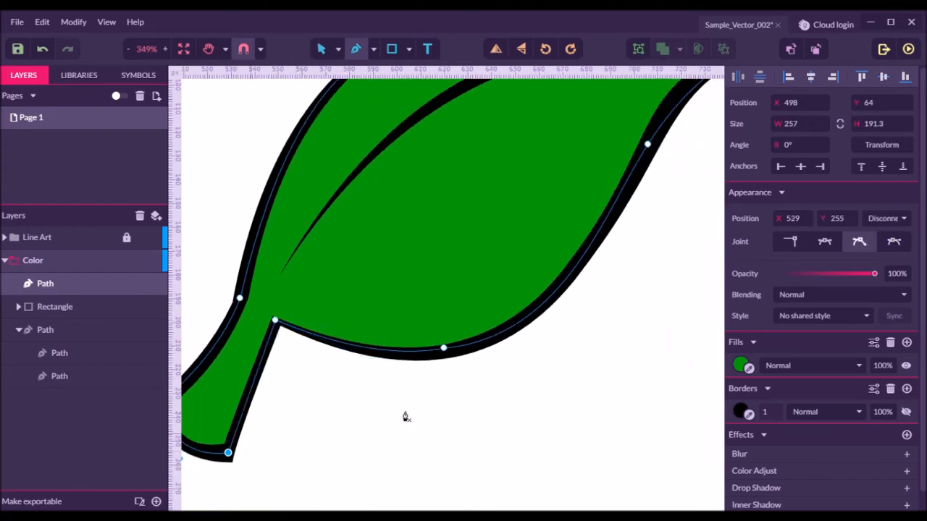
scroll(409, 416, "down", 4)
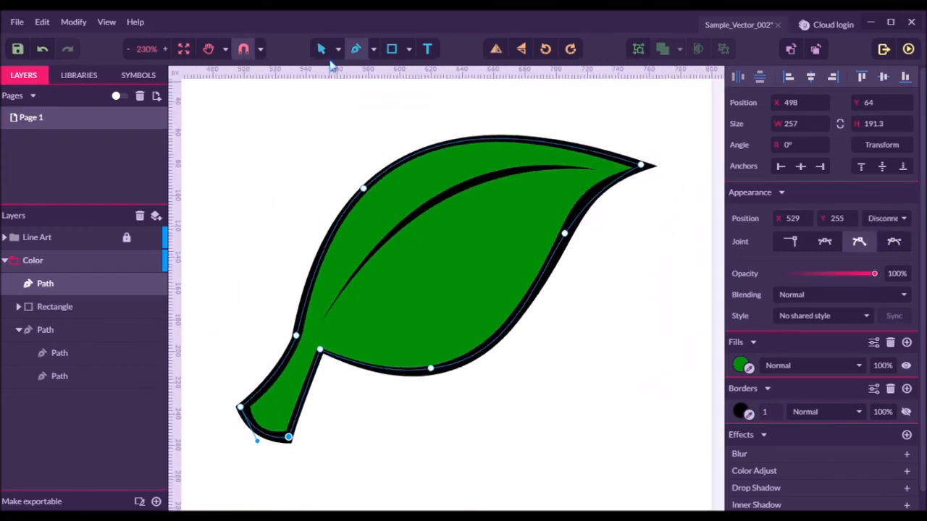
left_click(322, 49)
left_click(282, 158)
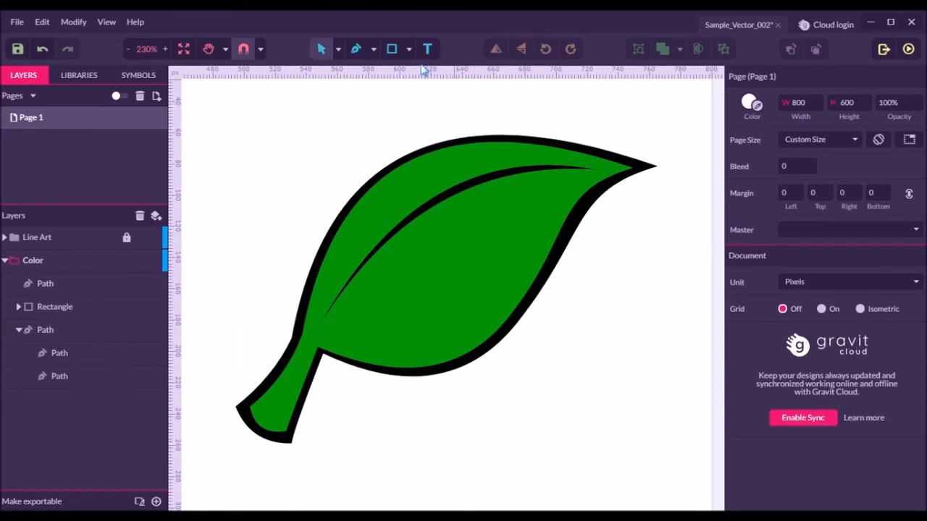
Step: Sample the leaf's green for the Path tool's fill and darken it to #045304 for the shadow
left_click(356, 49)
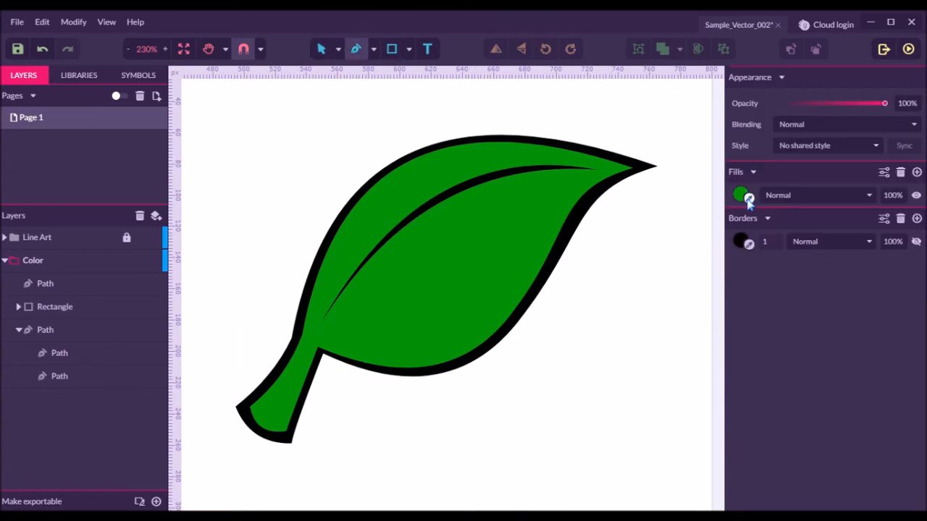
left_click(748, 201)
left_click(496, 255)
left_click(743, 195)
left_click_drag(889, 259, 897, 288)
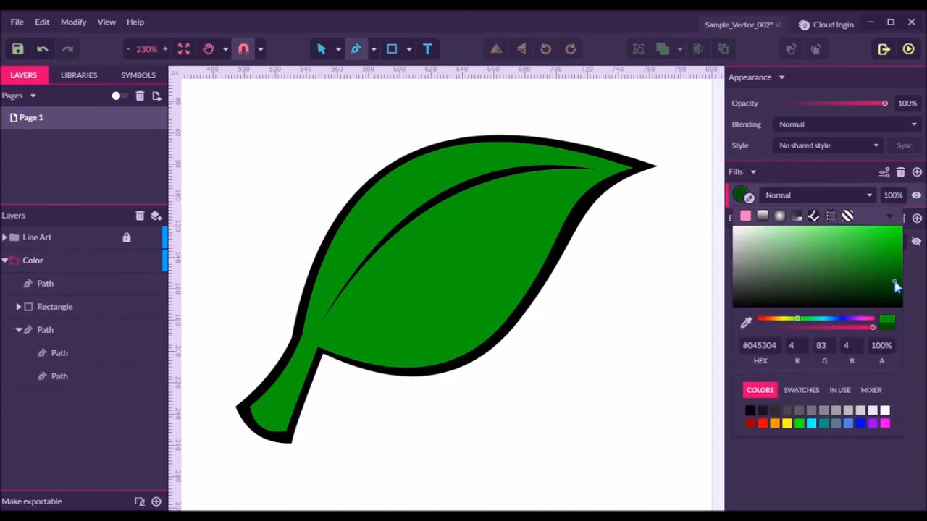
left_click(623, 338)
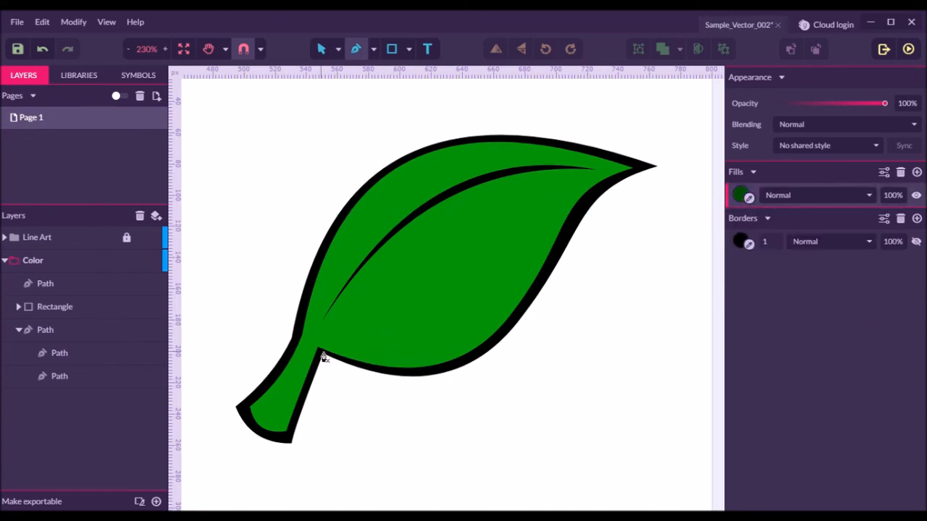
Step: Draw a closed dark green shadow path, about 206 × 169 px, along the leaf's lower edge from stem to tip, extending past the outline
left_click(320, 351)
left_click_drag(448, 344, 507, 322)
left_click_drag(640, 171, 721, 205)
left_click(640, 170)
left_click(570, 431)
left_click(377, 430)
left_click(321, 351)
Step: Clip the dark green shadow path inside the leaf's green base shape
left_click(321, 51)
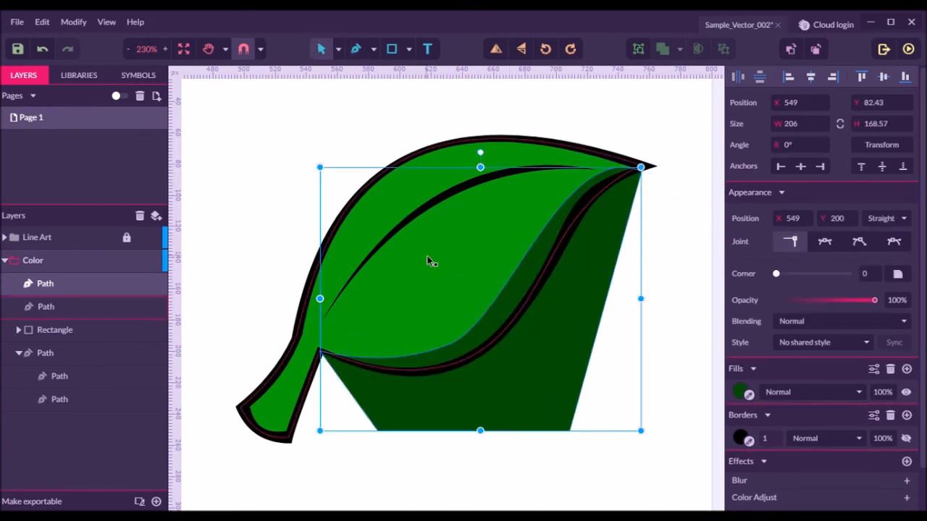
left_click(427, 261, "shift")
left_click(698, 49)
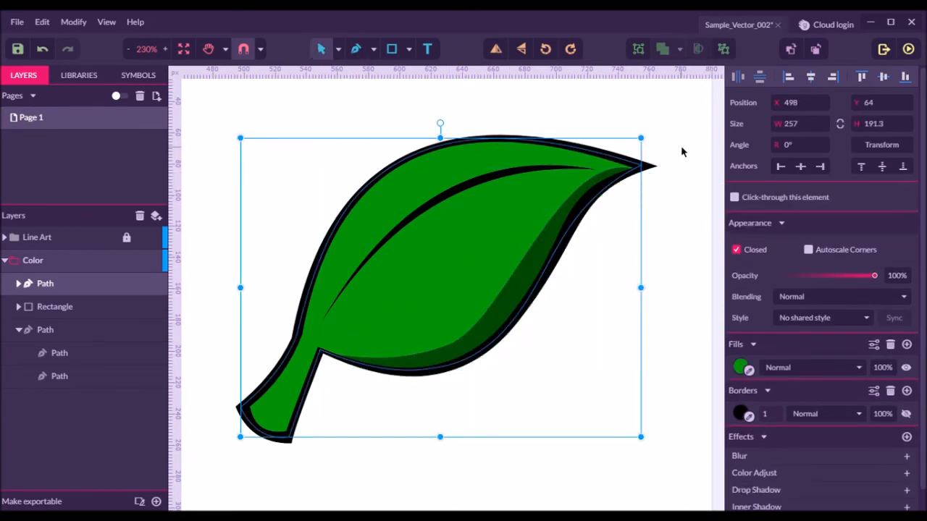
left_click(681, 149)
Step: Set the Path tool's fill to a muted brown, darkened from orange, for the tail-shaped drawing's base color
scroll(610, 373, "down", 1)
left_click_drag(480, 429, 577, 284)
left_click_drag(403, 437, 545, 239)
scroll(335, 386, "up", 3)
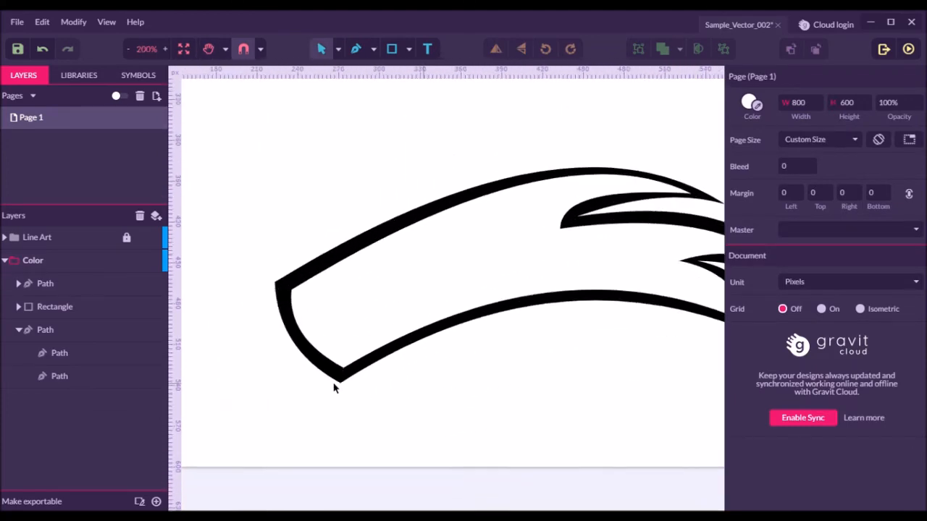
left_click(750, 105)
key("p")
left_click(738, 194)
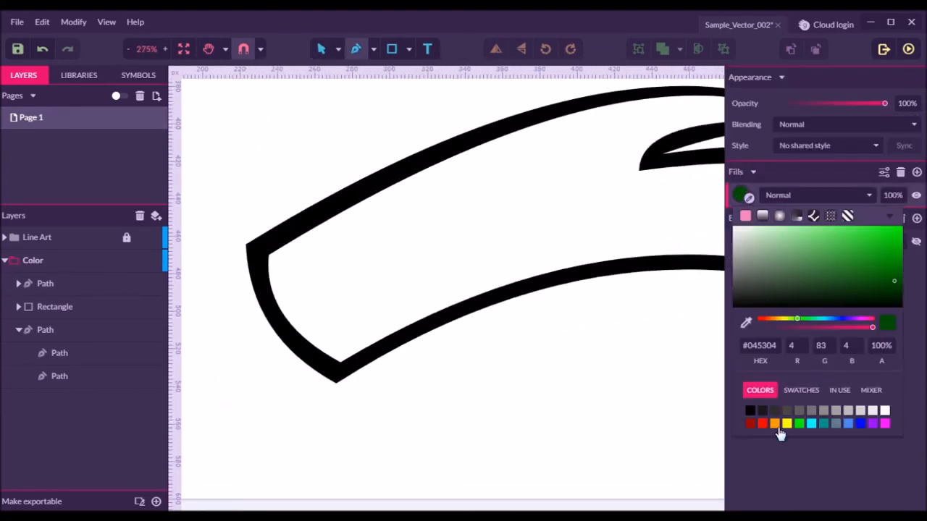
left_click(776, 424)
left_click_drag(860, 253, 839, 263)
left_click(919, 329)
Step: Start a brown path along the tail drawing's blunt end and curved lower edge to the lowest pointed tip
left_click(256, 250)
left_click_drag(337, 373, 414, 415)
left_click(336, 372)
left_click_drag(601, 362, 403, 361)
scroll(403, 358, "down", 1)
scroll(617, 366, "down", 1)
left_click_drag(679, 314, 416, 211)
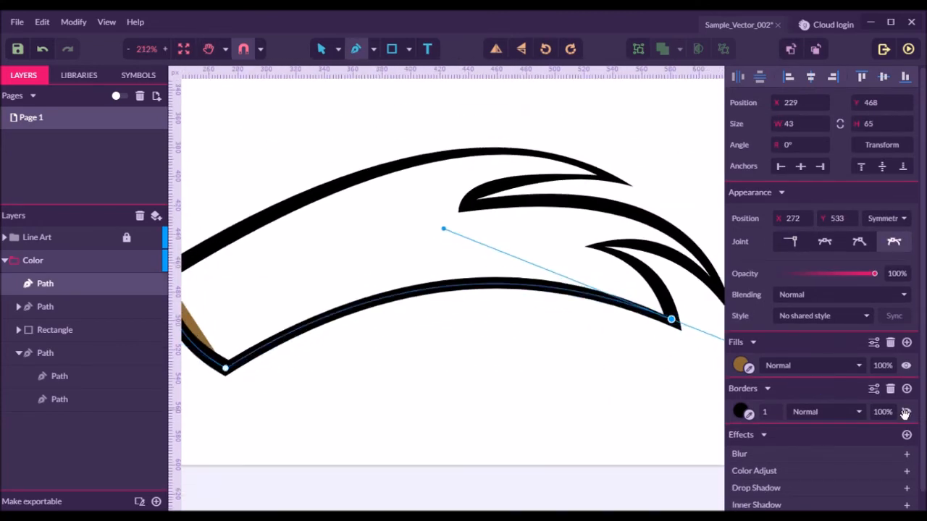
Step: Curve the brown path through the notch above the tail's lowest tip and out to the middle tip
left_click_drag(592, 230, 531, 225)
left_click(596, 245)
left_click_drag(690, 318, 615, 322)
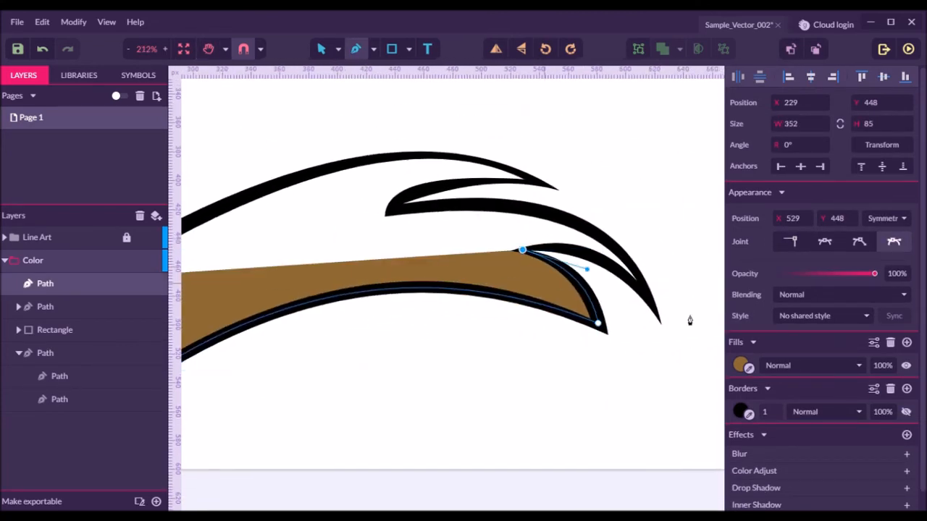
scroll(626, 317, "up", 3)
left_click_drag(656, 283, 760, 370)
left_click(656, 283)
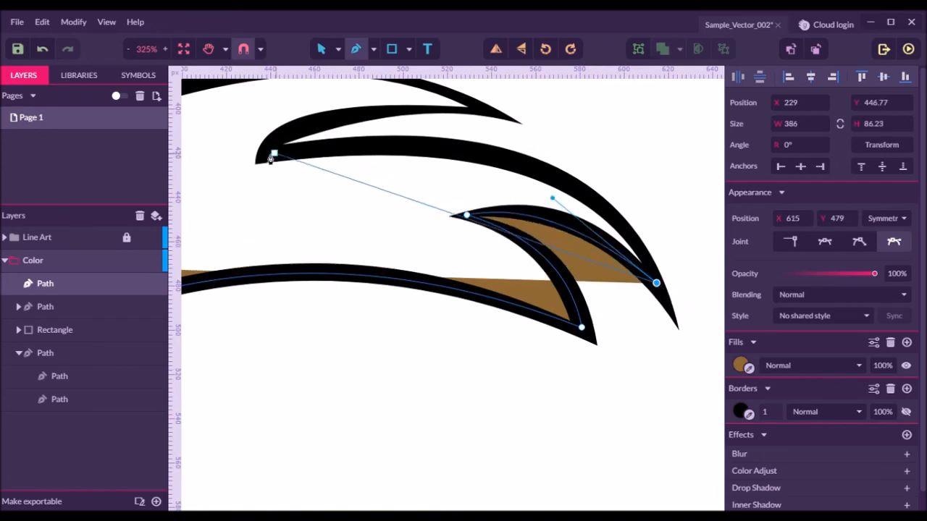
Step: Curve the brown path back into the tail's upper notch and out to the uppermost tip
left_click_drag(267, 155, 1, 221)
left_click_drag(296, 162, 18, 205)
left_click(295, 163)
scroll(504, 123, "up", 1)
left_click_drag(496, 123, 724, 139)
left_click(496, 124)
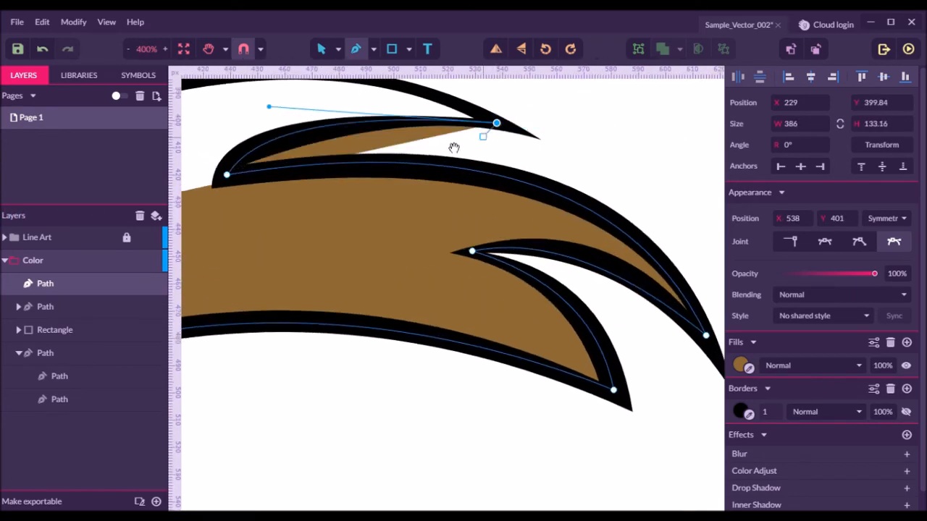
Step: Close the brown base path along the tail's curved upper edge, back to the start of its blunt end
left_click_drag(455, 149, 622, 224)
scroll(438, 186, "down", 2)
left_click_drag(347, 263, 503, 228)
left_click_drag(288, 247, 16, 427)
left_click(321, 49)
left_click(471, 378)
scroll(470, 379, "right", 2)
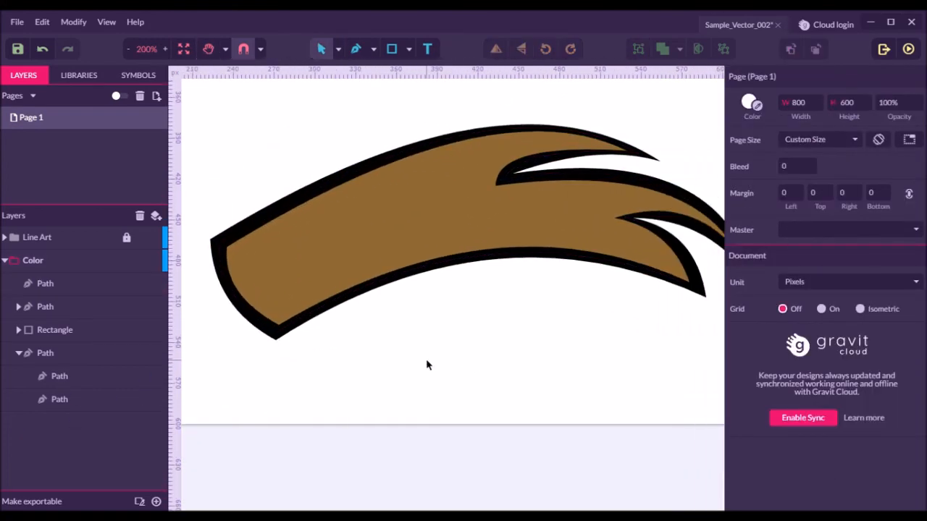
Step: Set the Path tool's fill to dark brown and start a shadow path with jagged, fur-like curves from the tail's blunt end
left_click(355, 48)
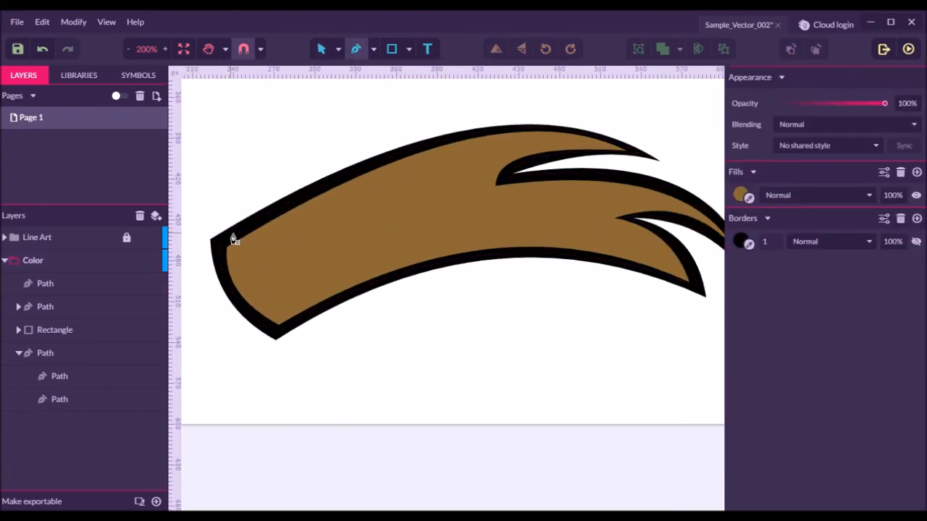
left_click(740, 195)
left_click(218, 239)
left_click_drag(306, 261, 379, 234)
left_click_drag(253, 281, 236, 277)
left_click_drag(372, 250, 448, 200)
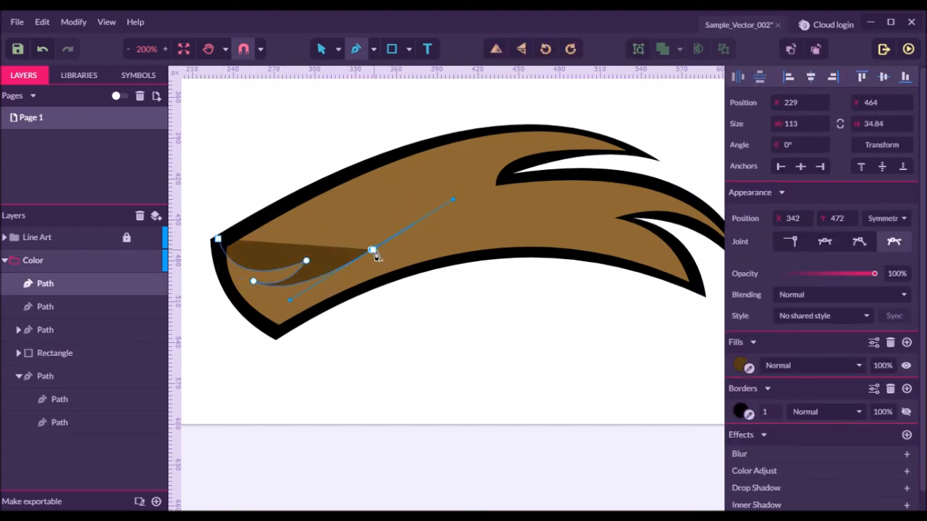
left_click(371, 250)
Step: Extend the shadow's jagged upper edge with another long fur-like peak, ending at the tail's lowest tip
left_click_drag(350, 273, 333, 286)
left_click(350, 273)
left_click_drag(515, 218, 574, 226)
left_click(515, 218)
left_click(440, 244)
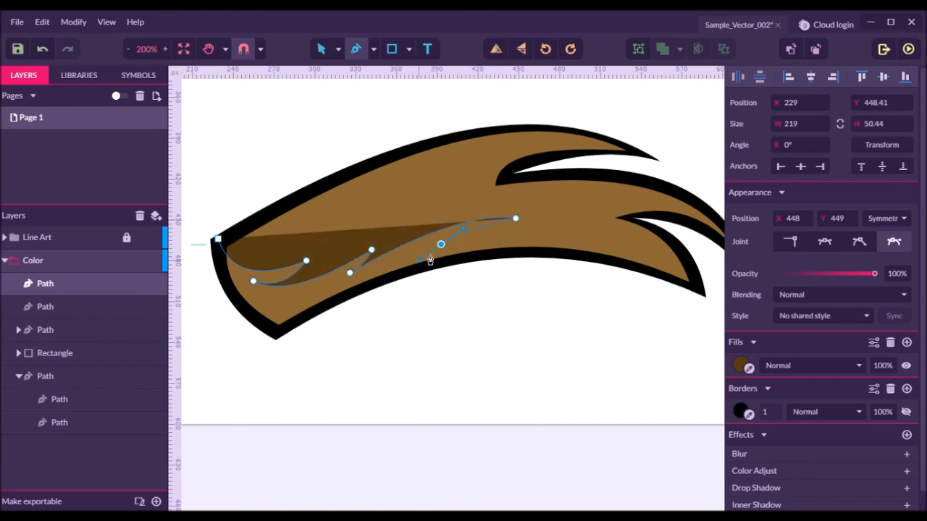
left_click(697, 292)
Step: Close the dark brown shadow path by looping outside the tail's lower edge and blunt end
left_click_drag(456, 295, 388, 323)
left_click_drag(241, 350, 212, 302)
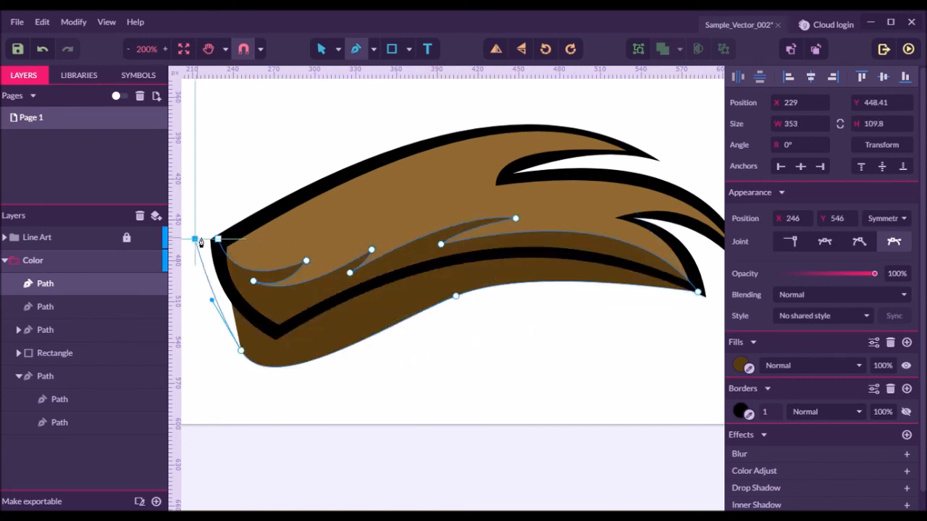
left_click(195, 239)
left_click(218, 239)
Step: Clip the dark brown shadow path inside the tail's brown base shape
left_click(144, 306, "shift")
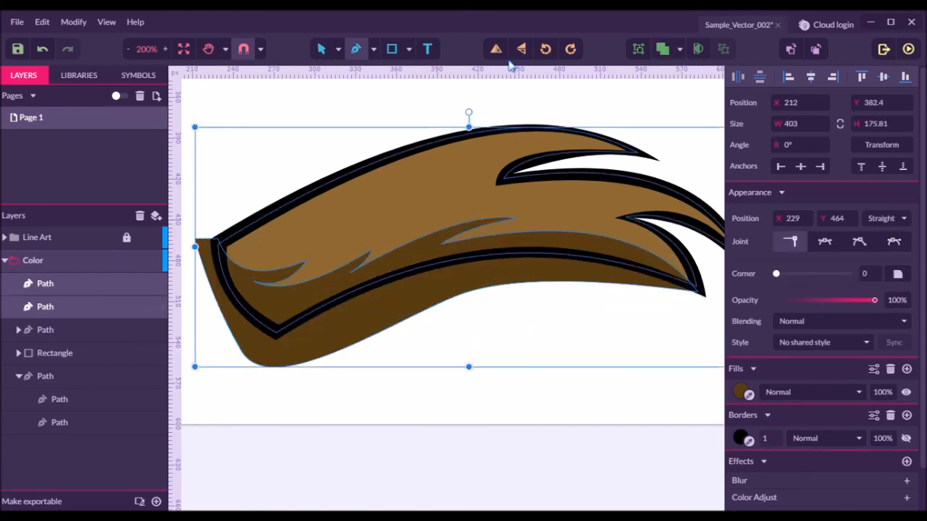
left_click(697, 54)
left_click(321, 52)
left_click(319, 109)
left_click(184, 48)
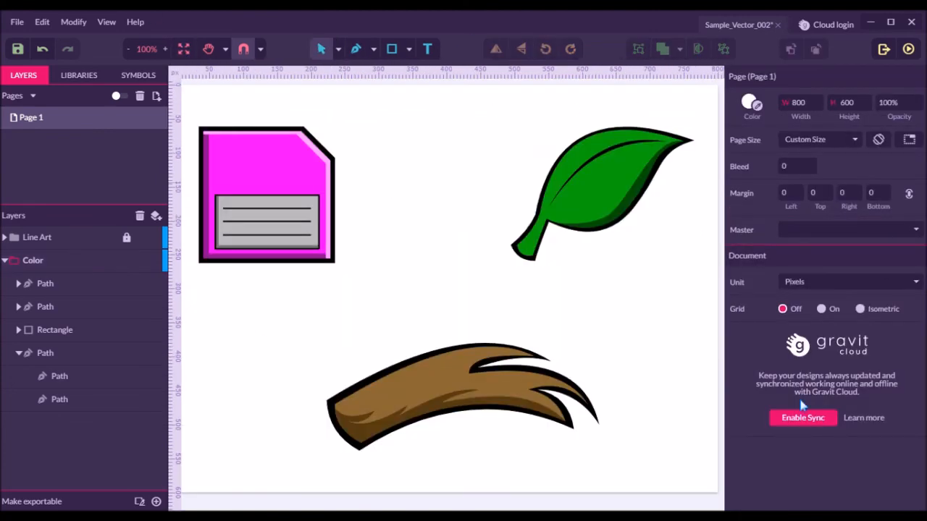